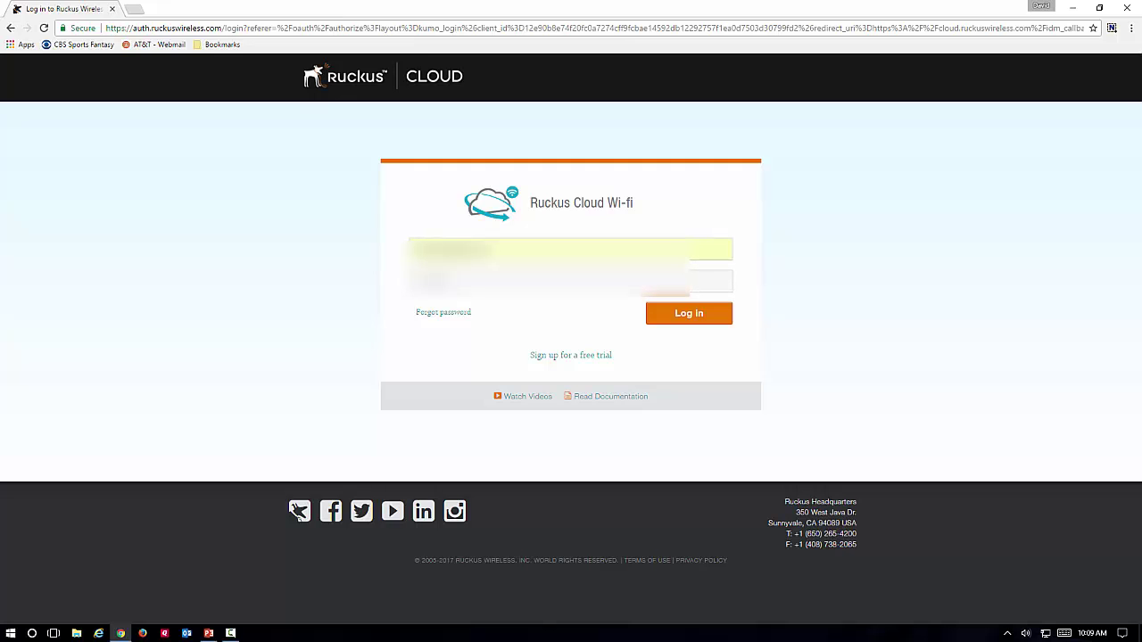
# - Log in to Ruckus Cloud and examine the dashboard's traffic volume graph, client count graph and venue markers on the map
pyautogui.press('Return')
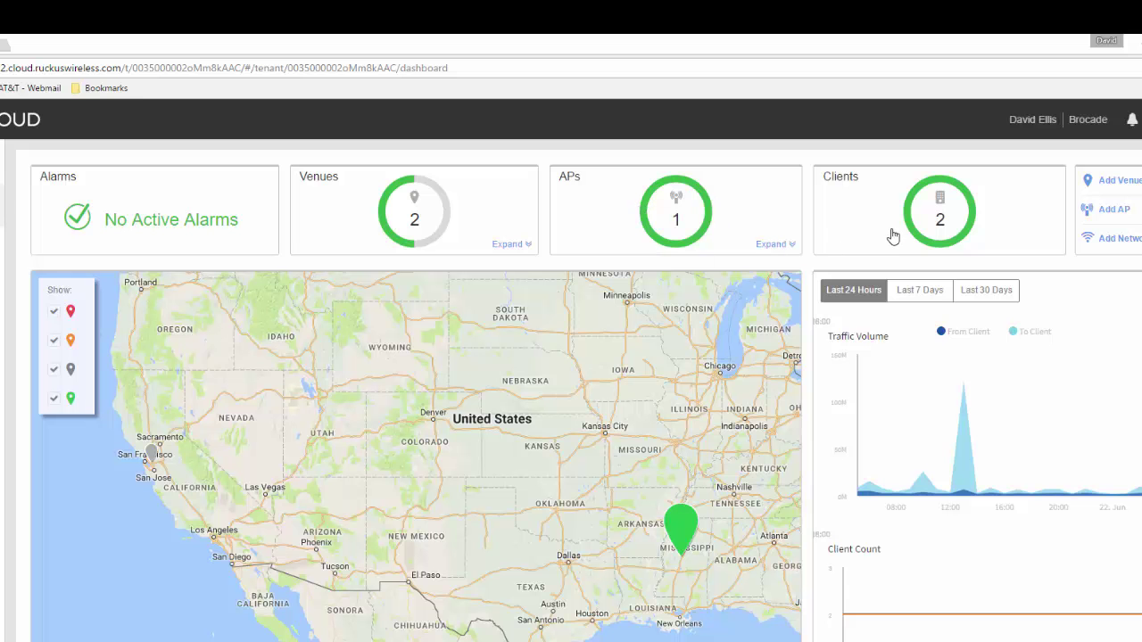
pyautogui.moveTo(912, 350)
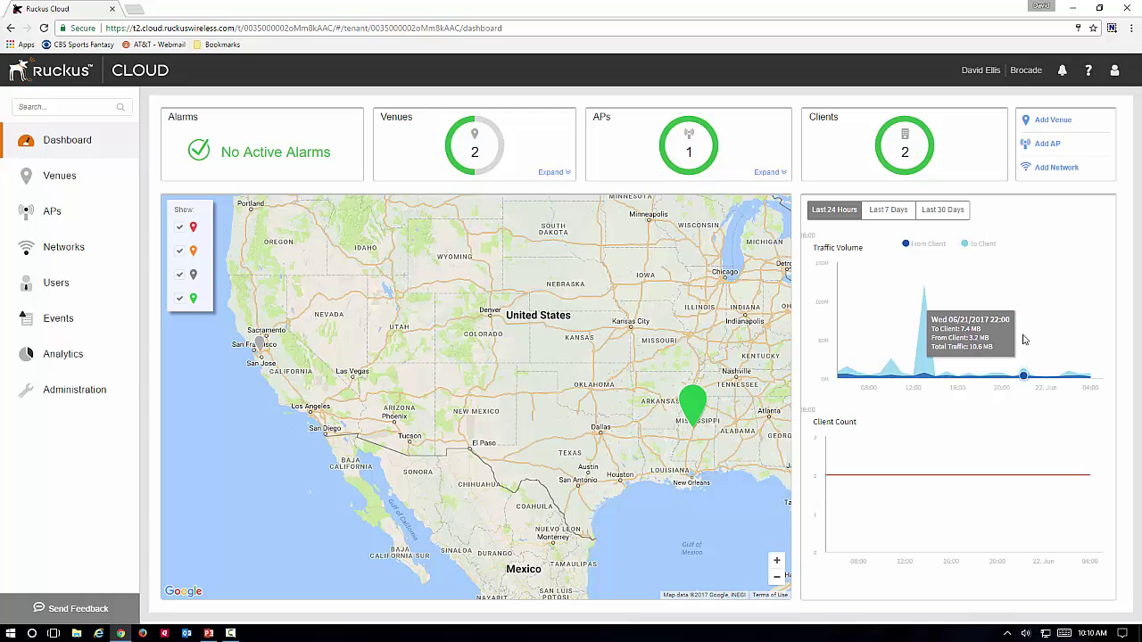
pyautogui.moveTo(980, 489)
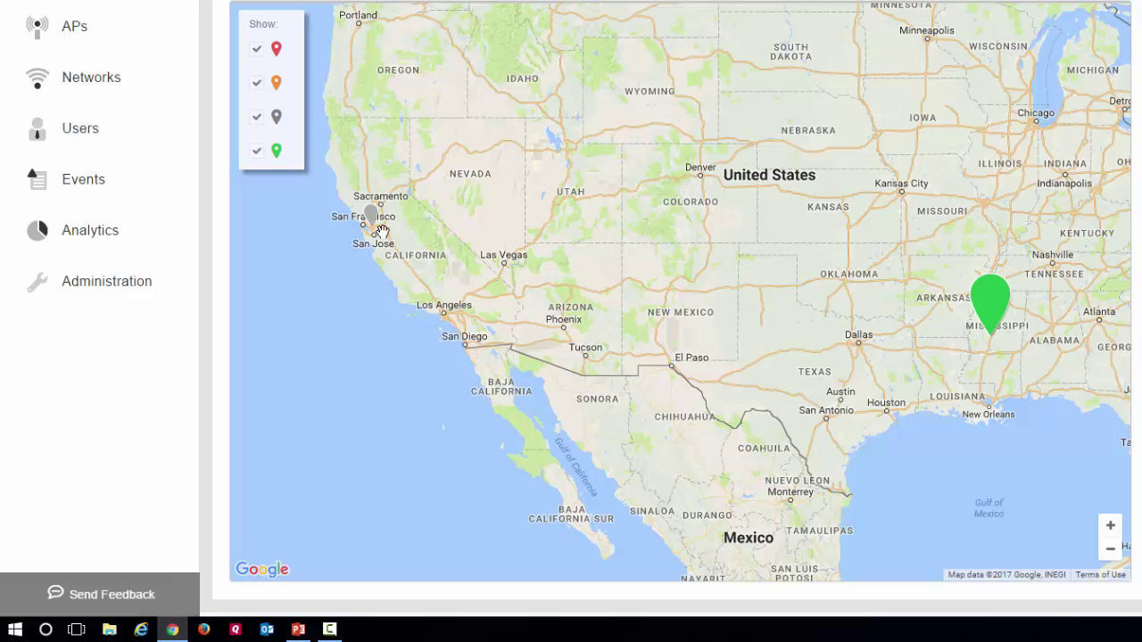
pyautogui.moveTo(372, 223)
pyautogui.moveTo(994, 314)
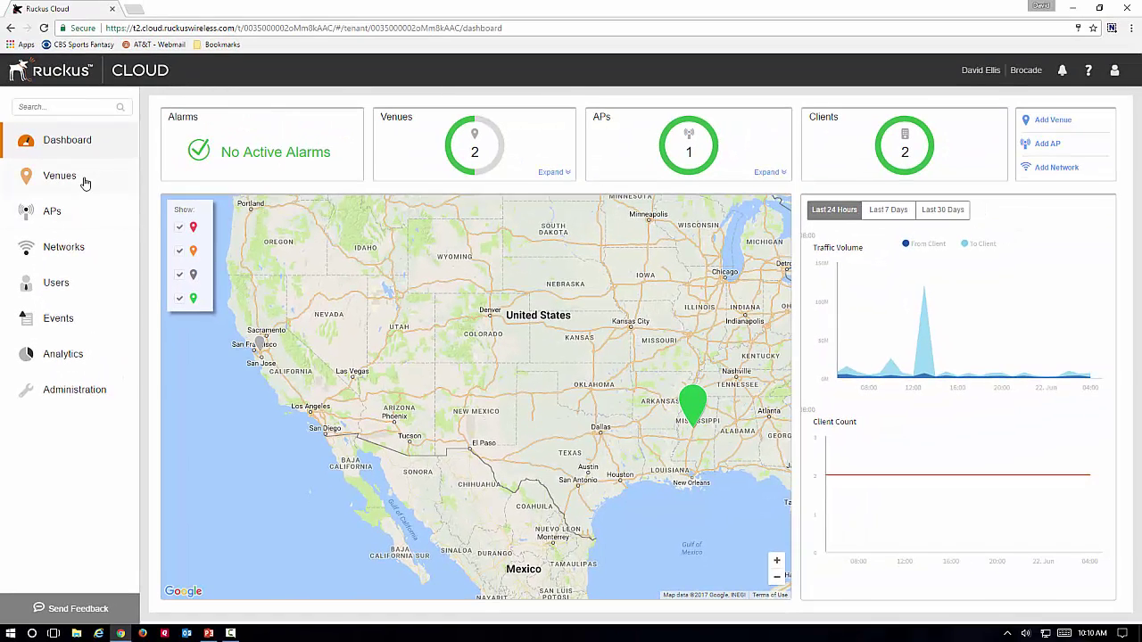
# - Start a new venue in the venue list and name it "Location 2"
pyautogui.click(63, 178)
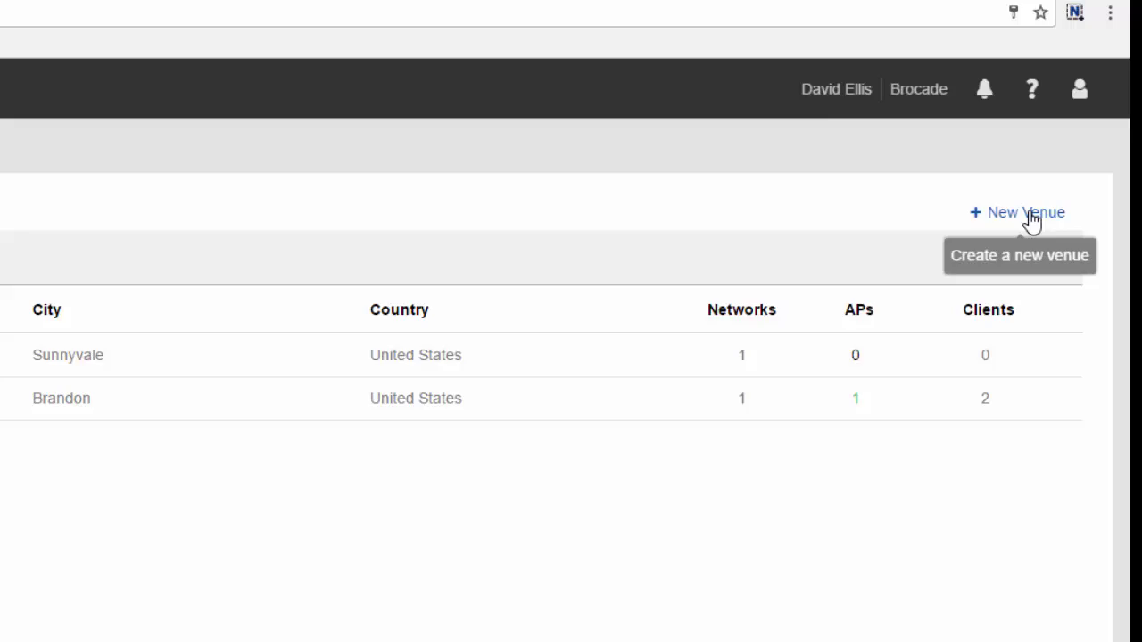
pyautogui.click(1028, 287)
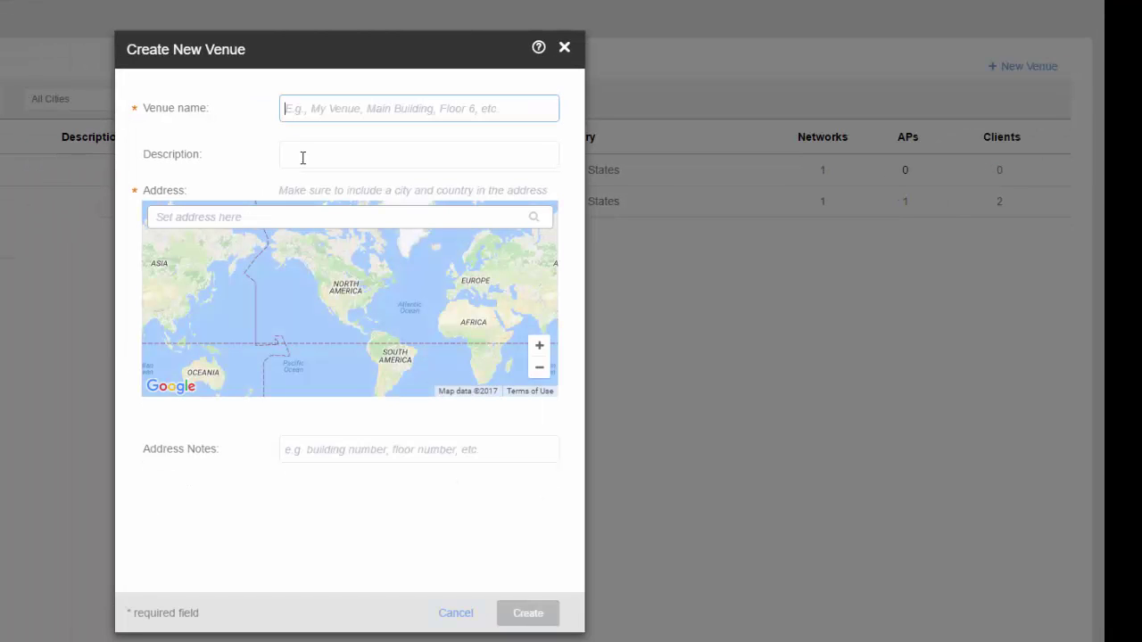
pyautogui.write('Loc')
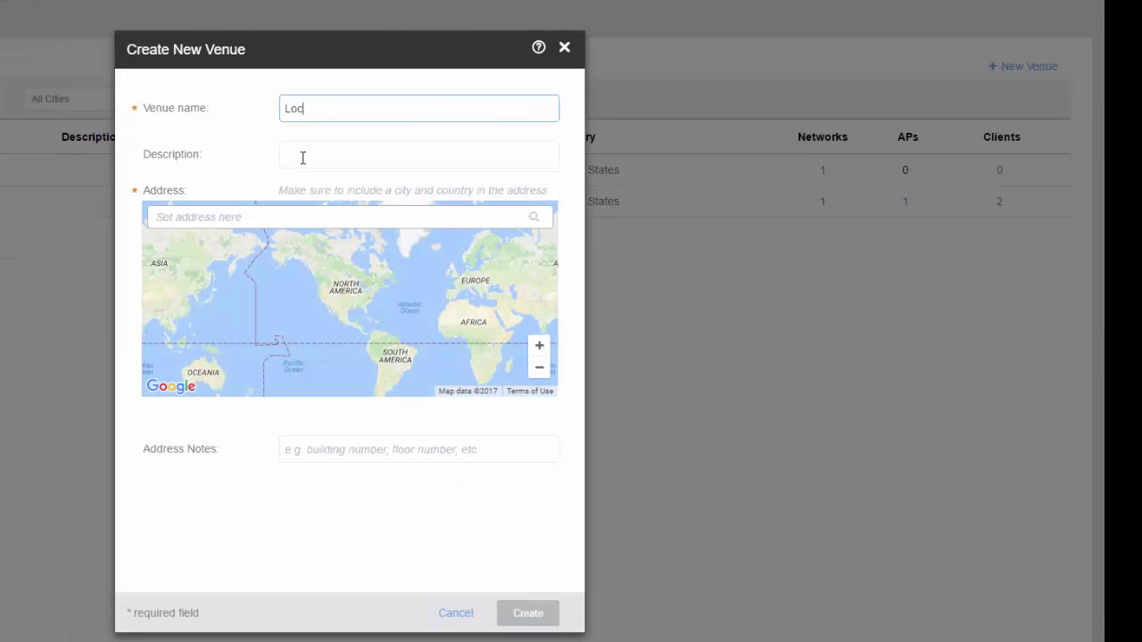
pyautogui.write('ation 2')
# - Set the venue's address to "Fort Sill, Oklahoma, US" and create the venue
pyautogui.click(277, 218)
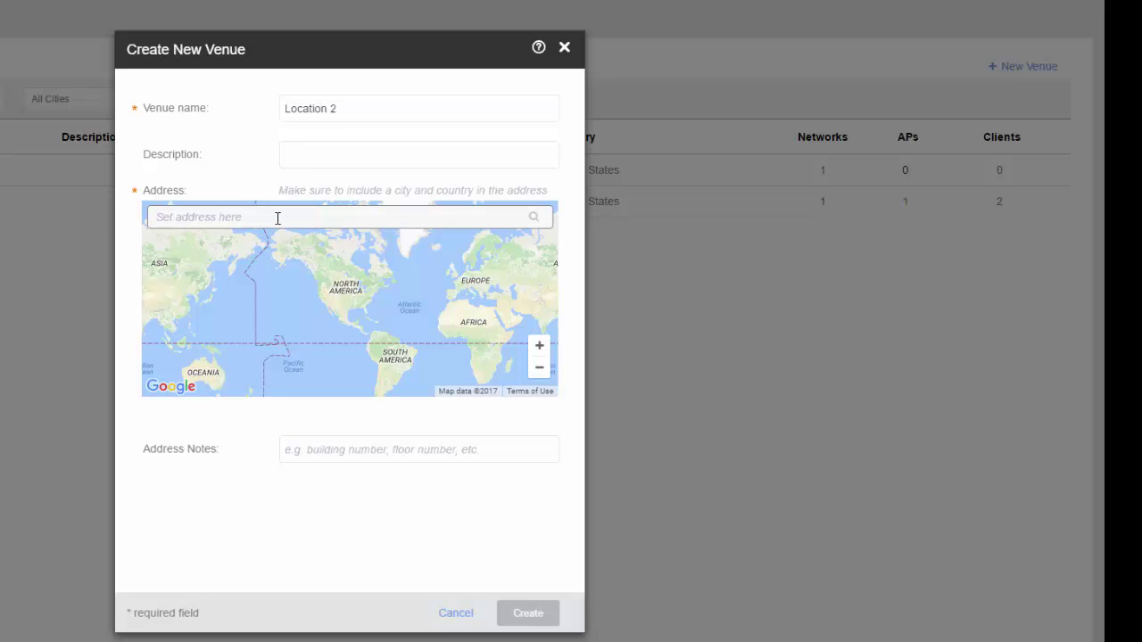
pyautogui.write('Fort Si')
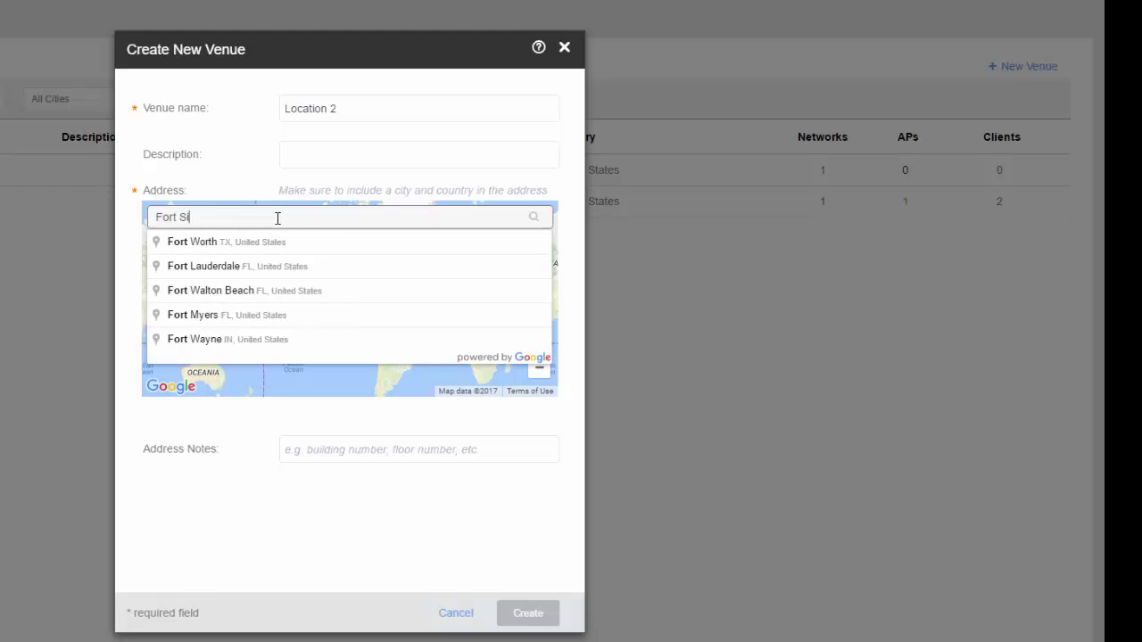
pyautogui.write('ll')
pyautogui.click(218, 241)
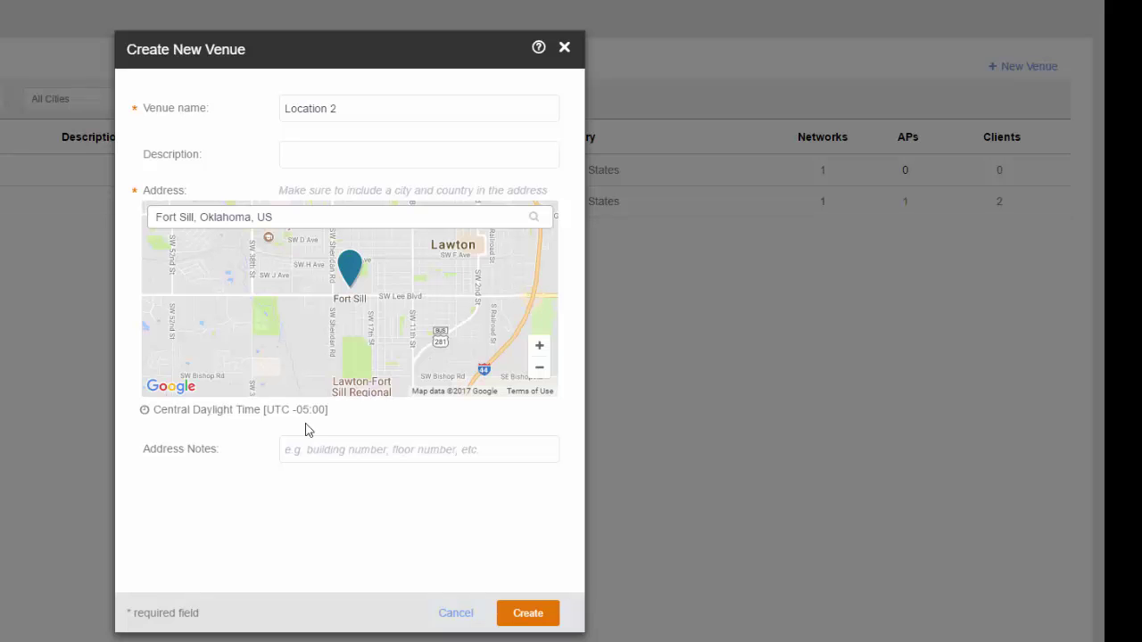
pyautogui.click(541, 619)
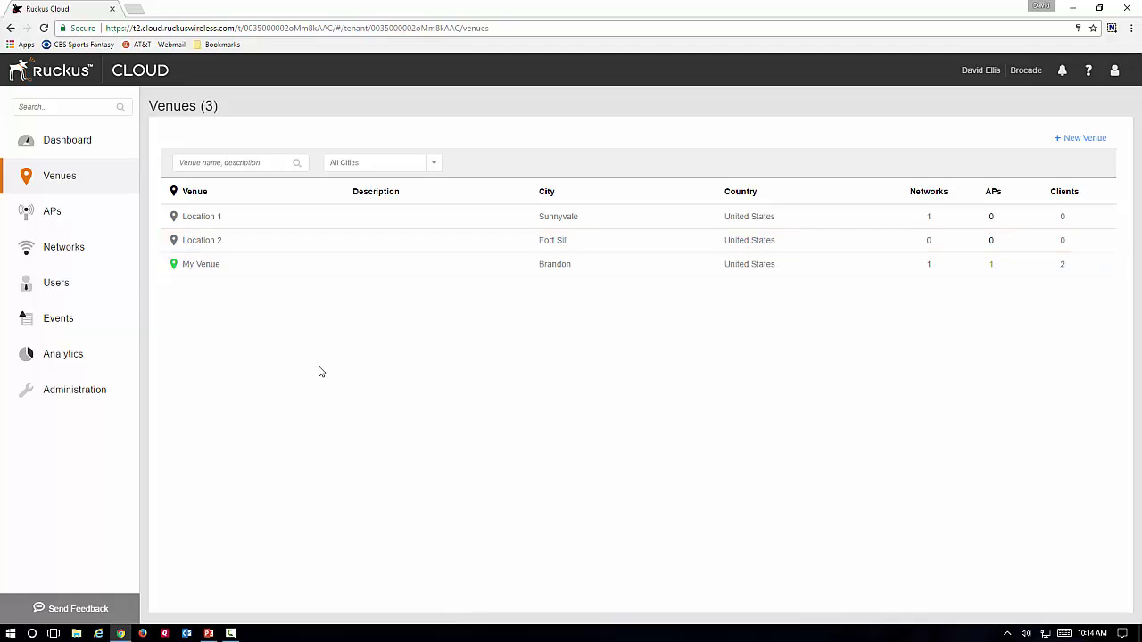
pyautogui.click(53, 214)
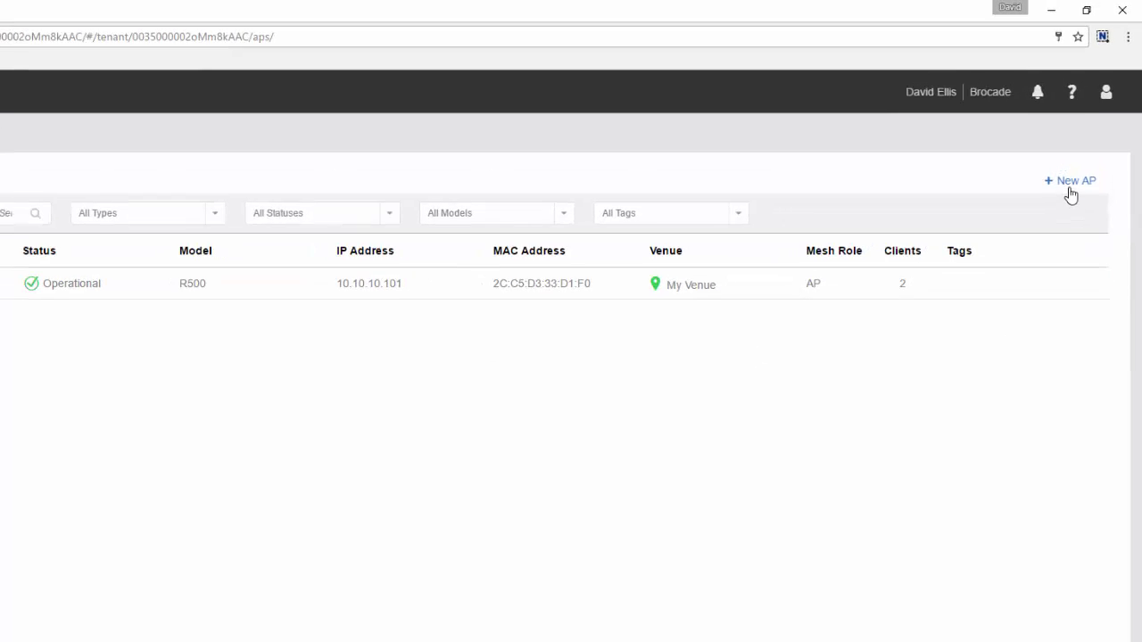
pyautogui.click(1071, 184)
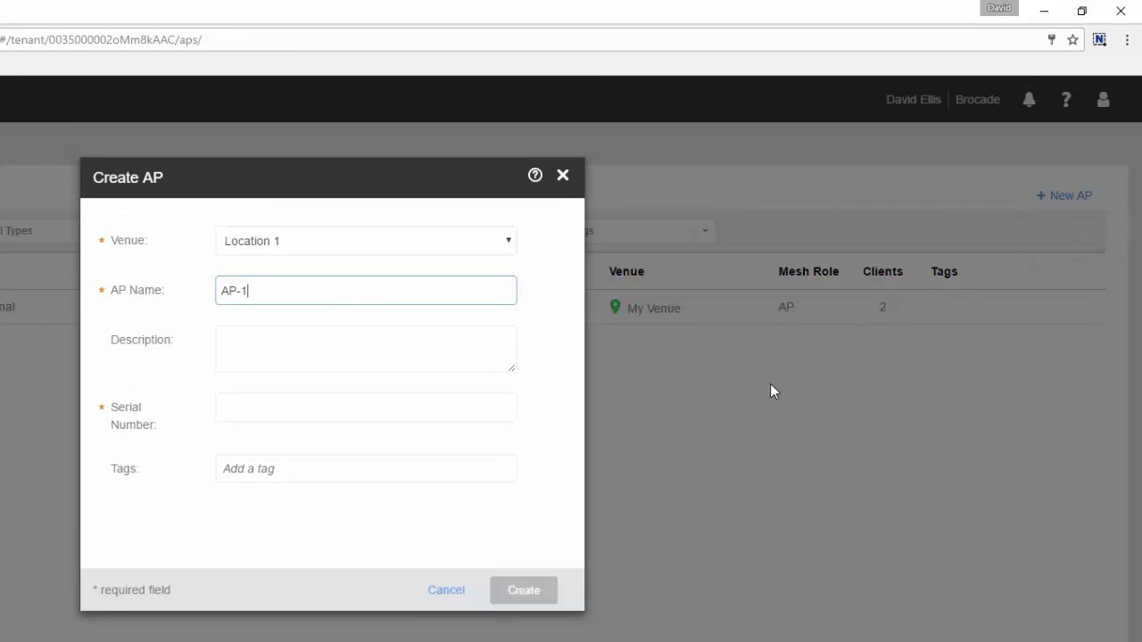
pyautogui.click(511, 240)
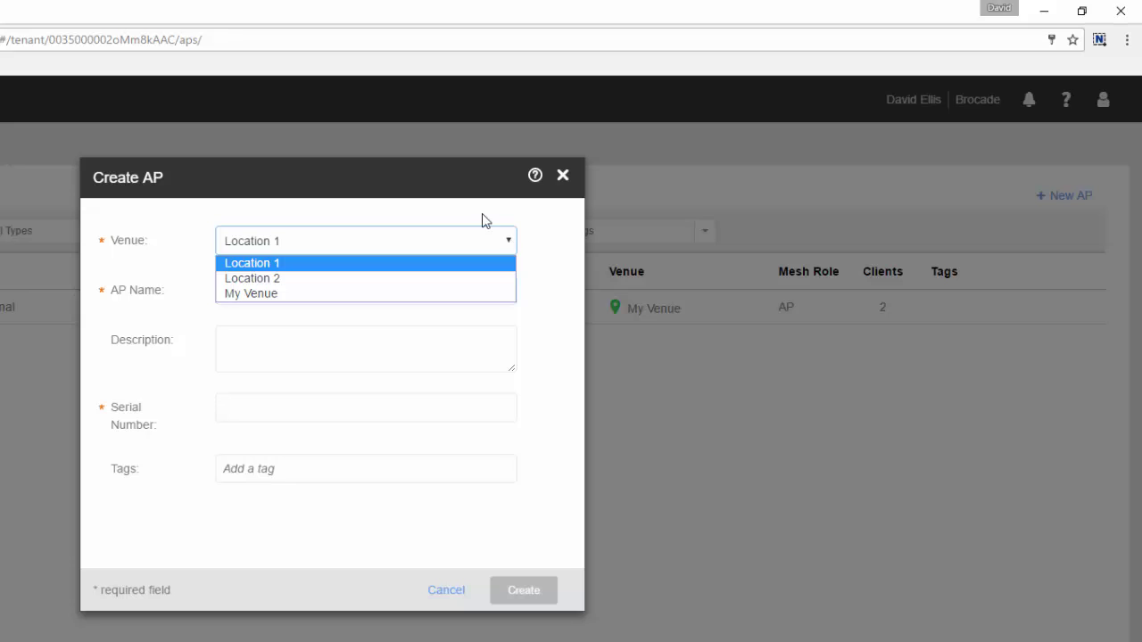
pyautogui.click(354, 295)
pyautogui.write('AP-1')
pyautogui.click(281, 291)
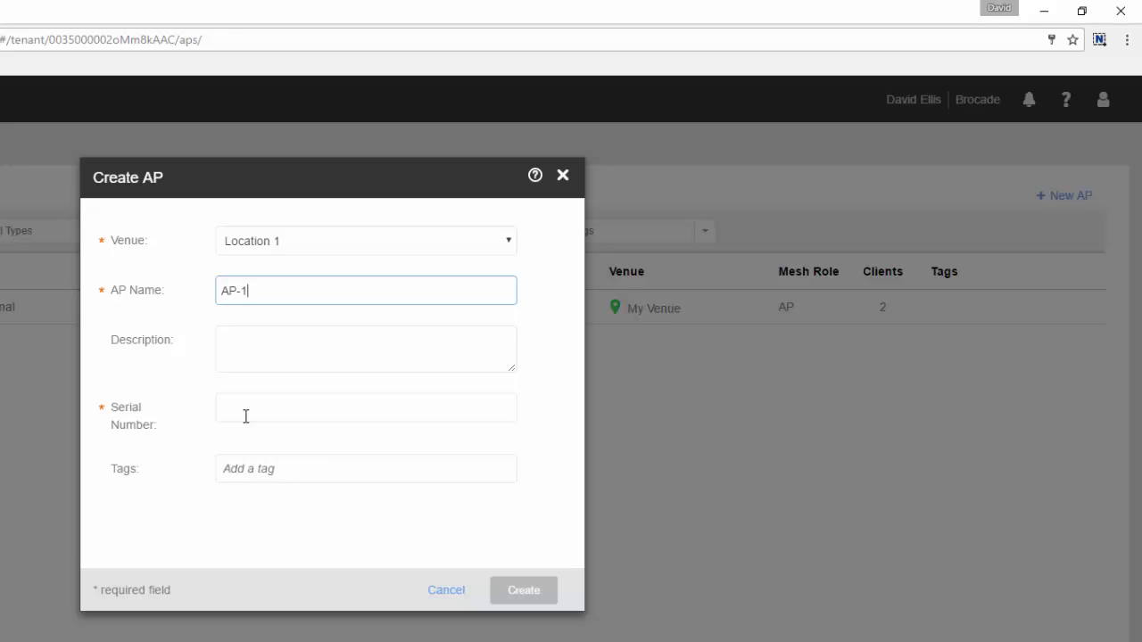
pyautogui.click(445, 591)
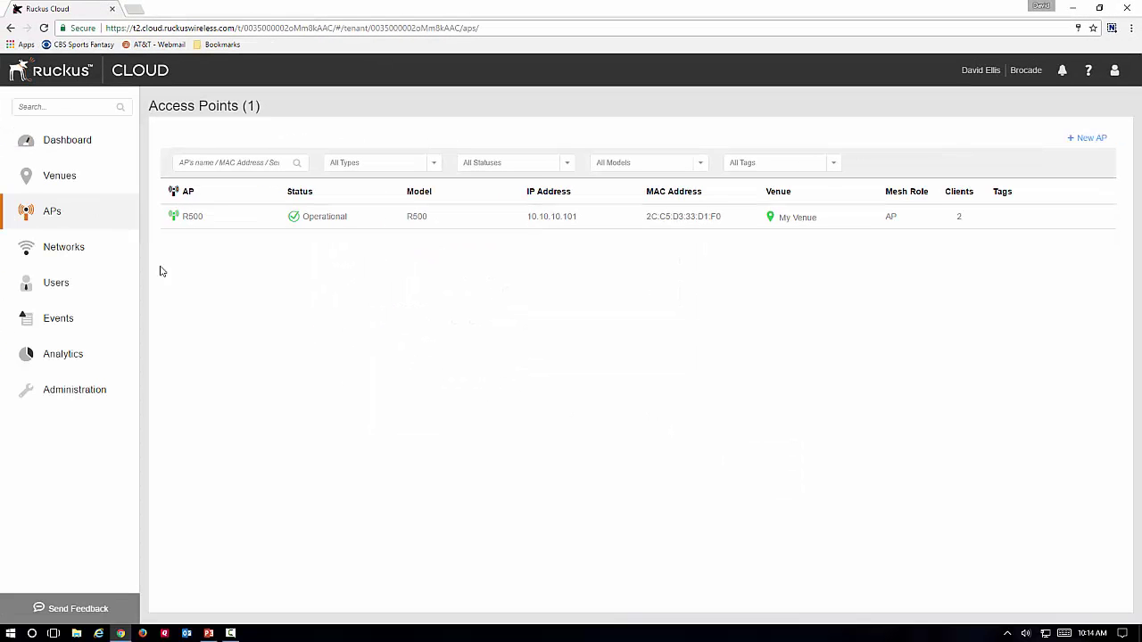
# - Start a new WiFi network named "BoomNet", compare the network types, and choose the Public type with the Portal option
pyautogui.click(79, 247)
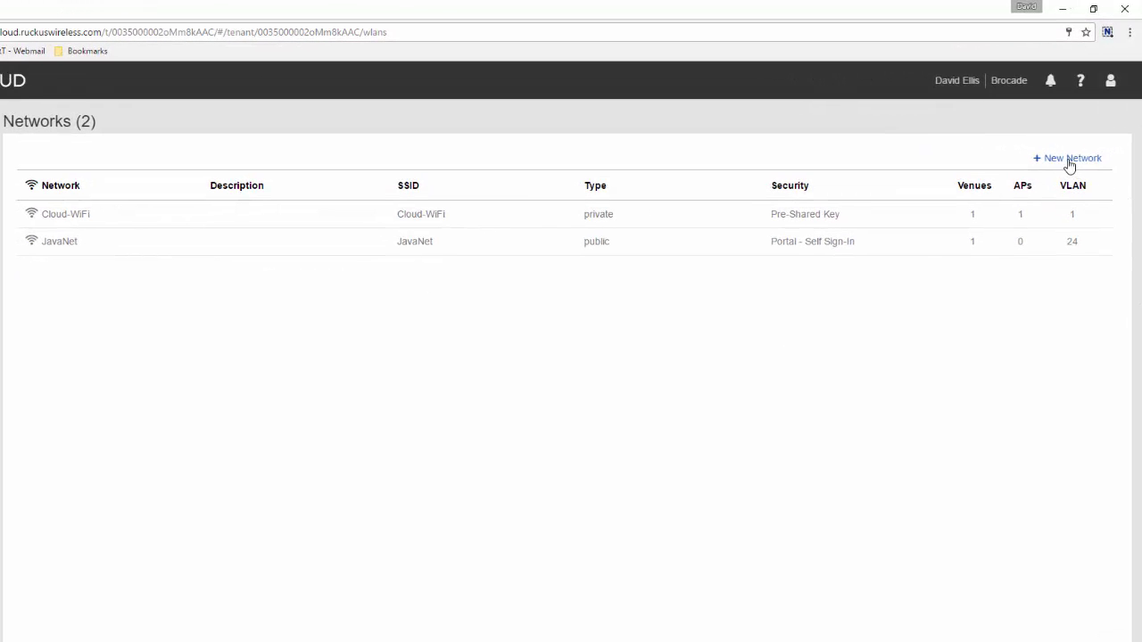
pyautogui.click(1070, 166)
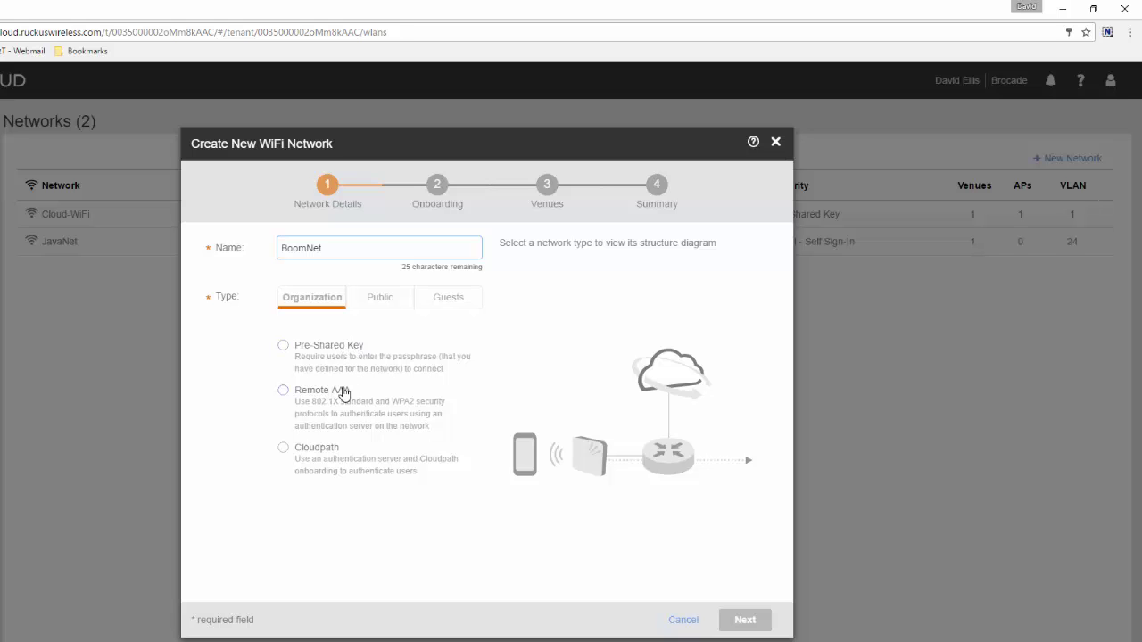
pyautogui.click(387, 305)
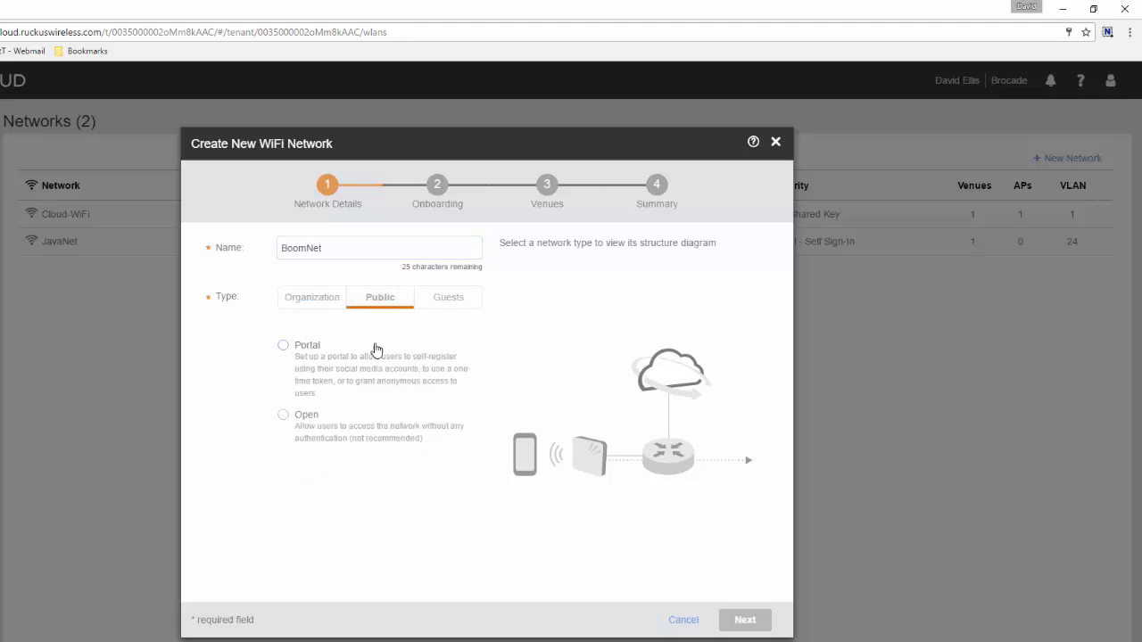
pyautogui.click(465, 303)
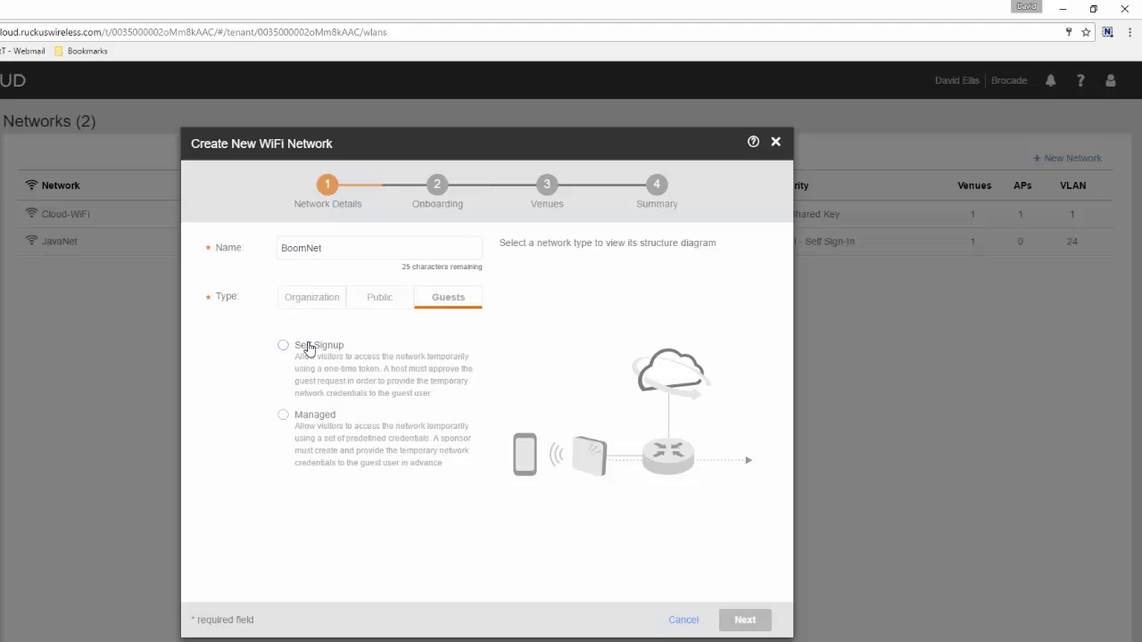
pyautogui.click(389, 300)
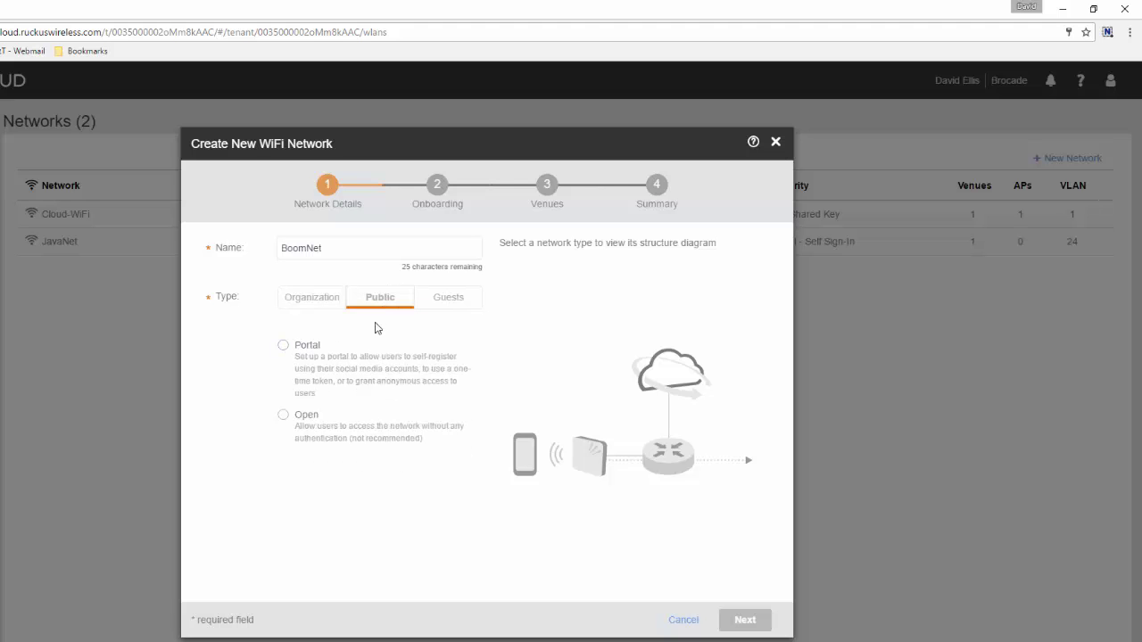
pyautogui.click(284, 347)
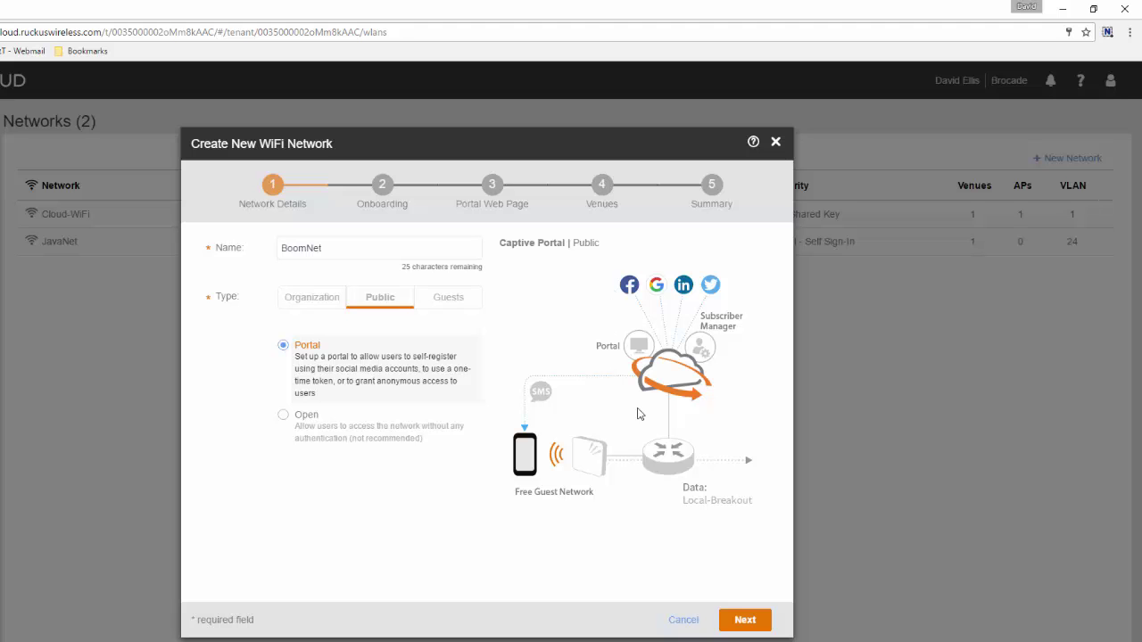
# - Review the self sign-in onboarding options including Advanced Security, keep them as they are, and continue to the portal web page
pyautogui.click(740, 619)
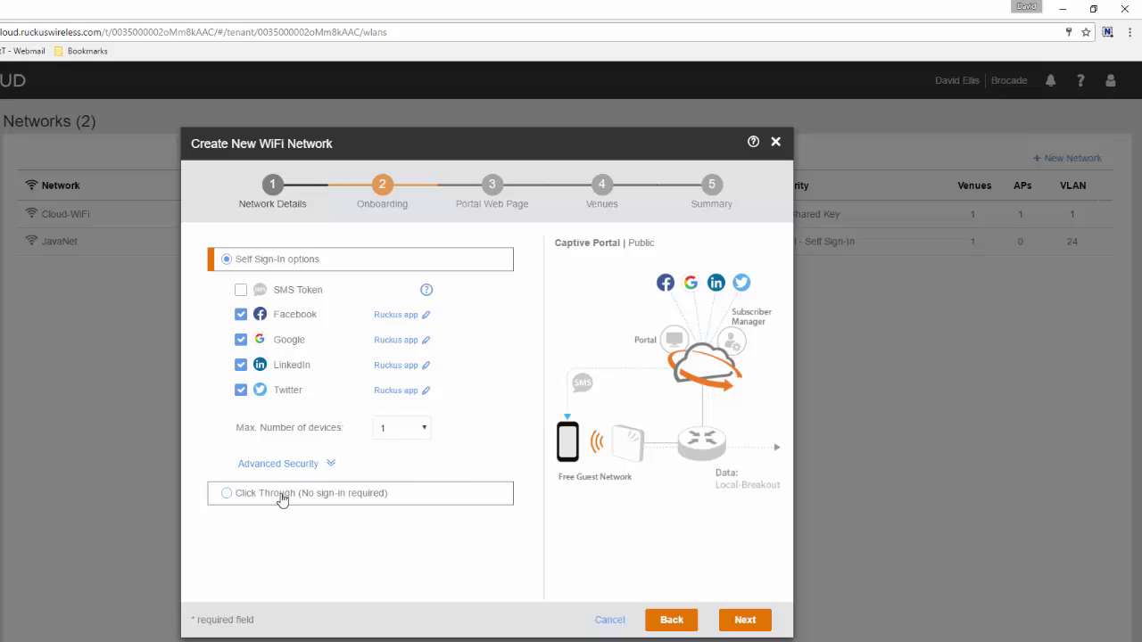
pyautogui.click(332, 465)
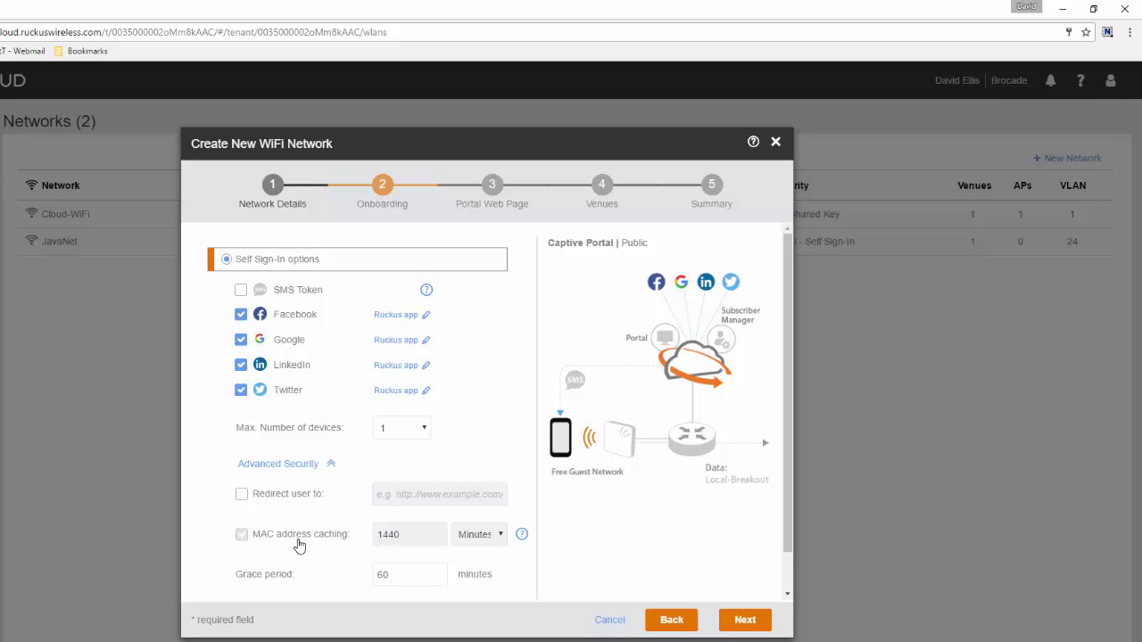
pyautogui.click(746, 622)
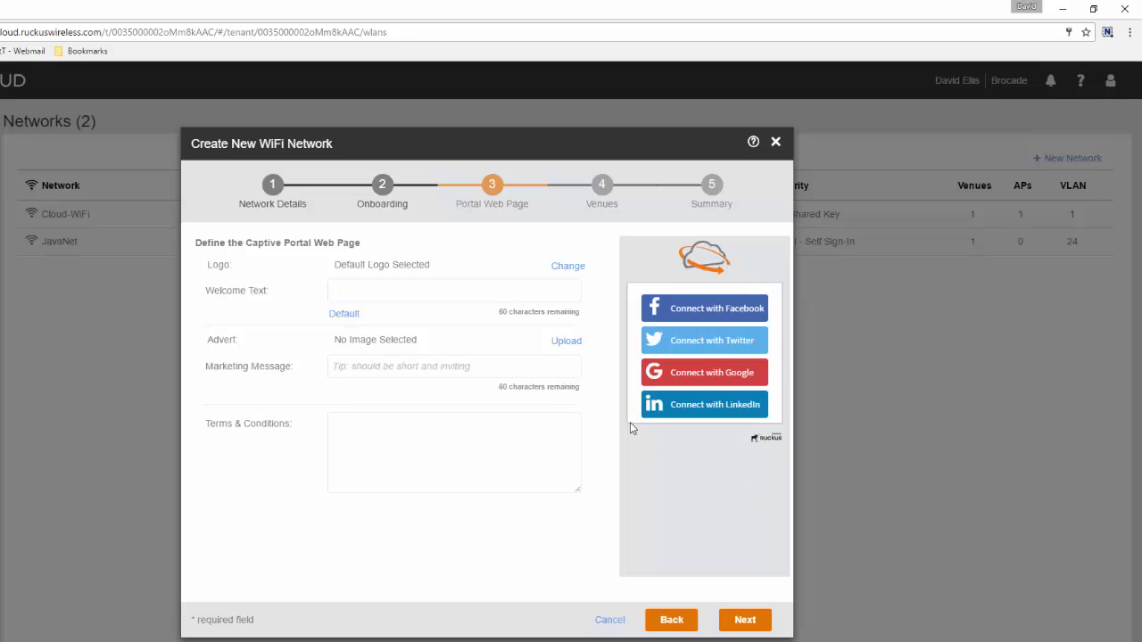
# - Define the captive portal page with welcome text "Welcome!", marketing message "We look forward to working with you!" and terms "This is a monitored site!"
pyautogui.click(446, 293)
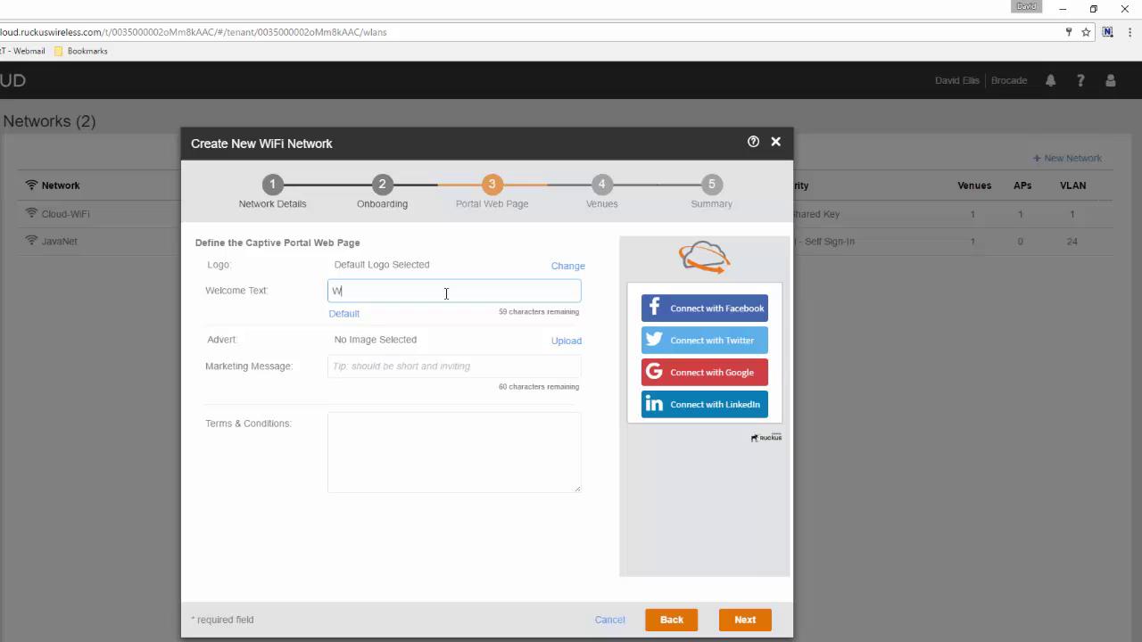
pyautogui.write('Welcome!')
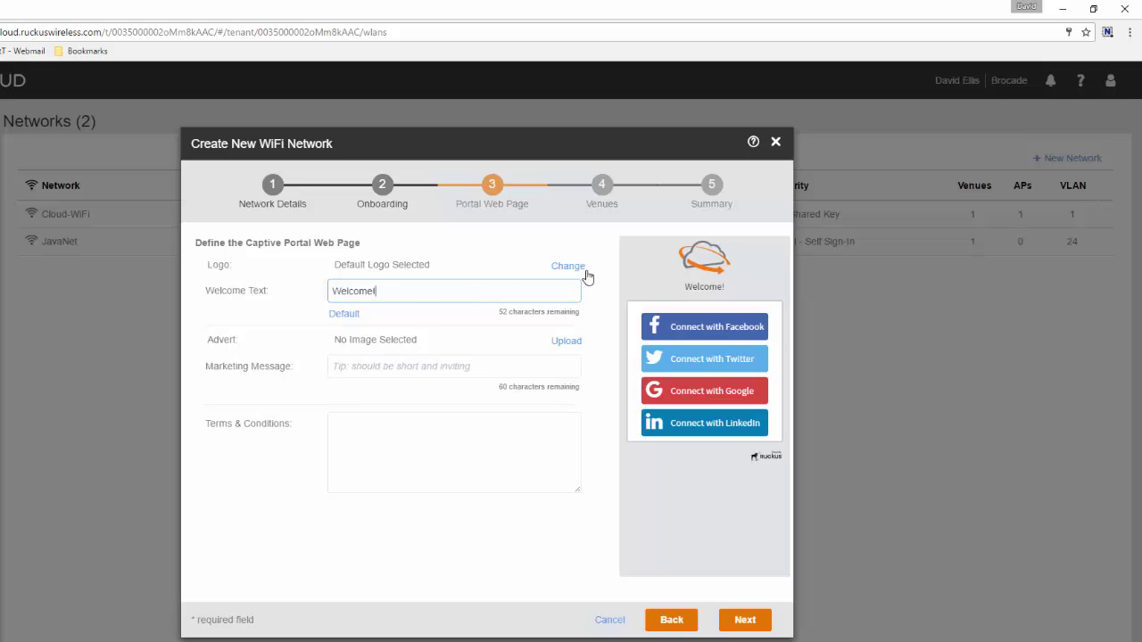
pyautogui.click(412, 364)
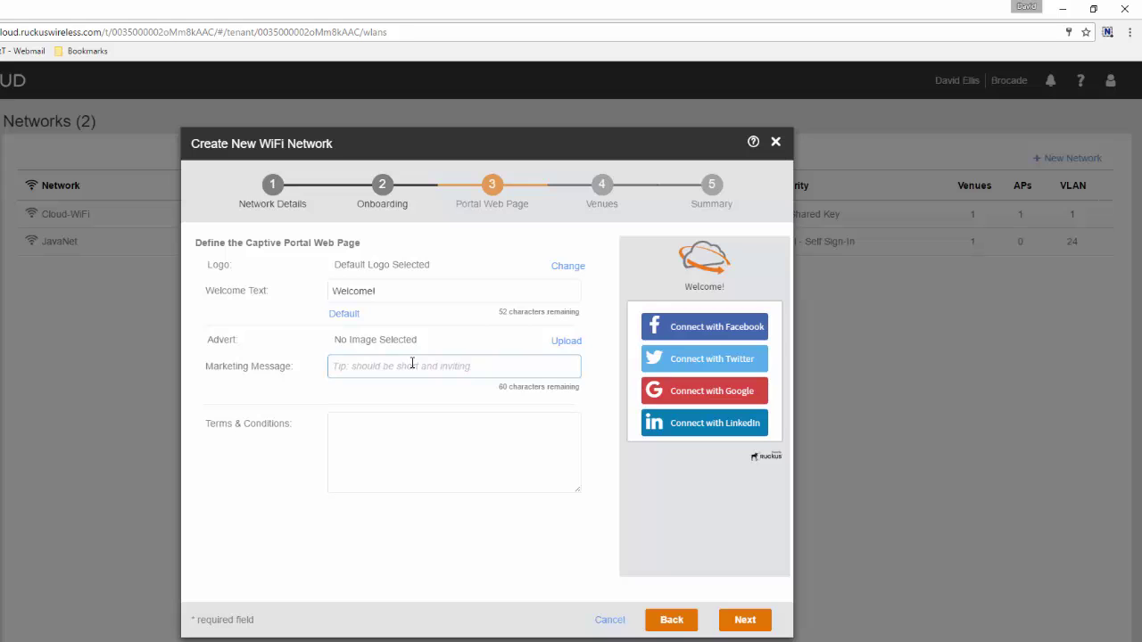
pyautogui.write('We look forward t')
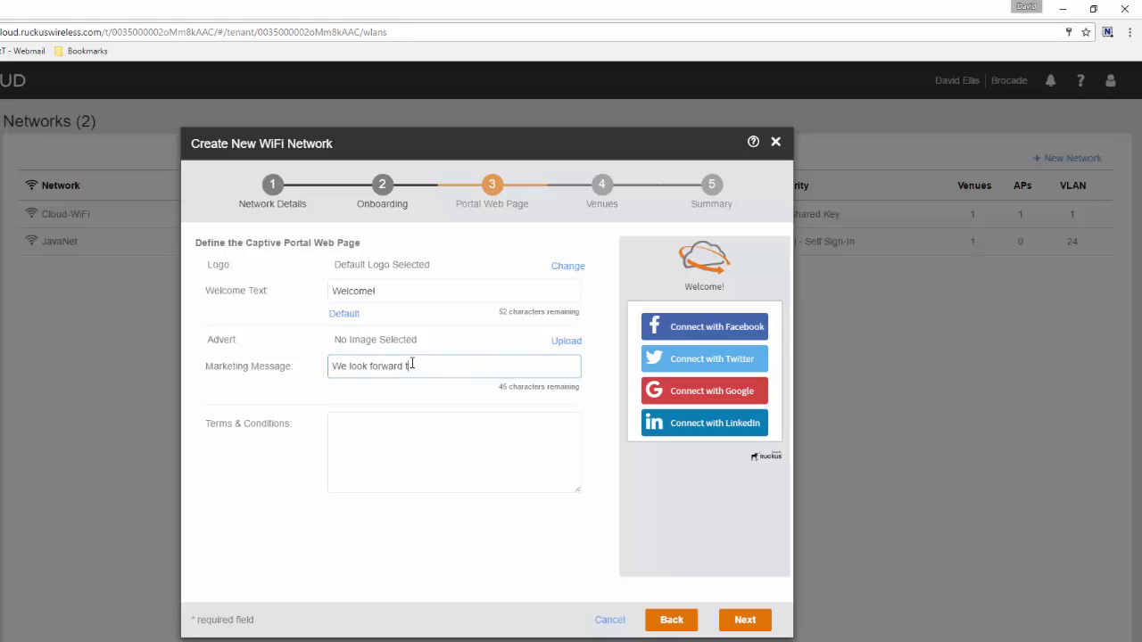
pyautogui.write('o working')
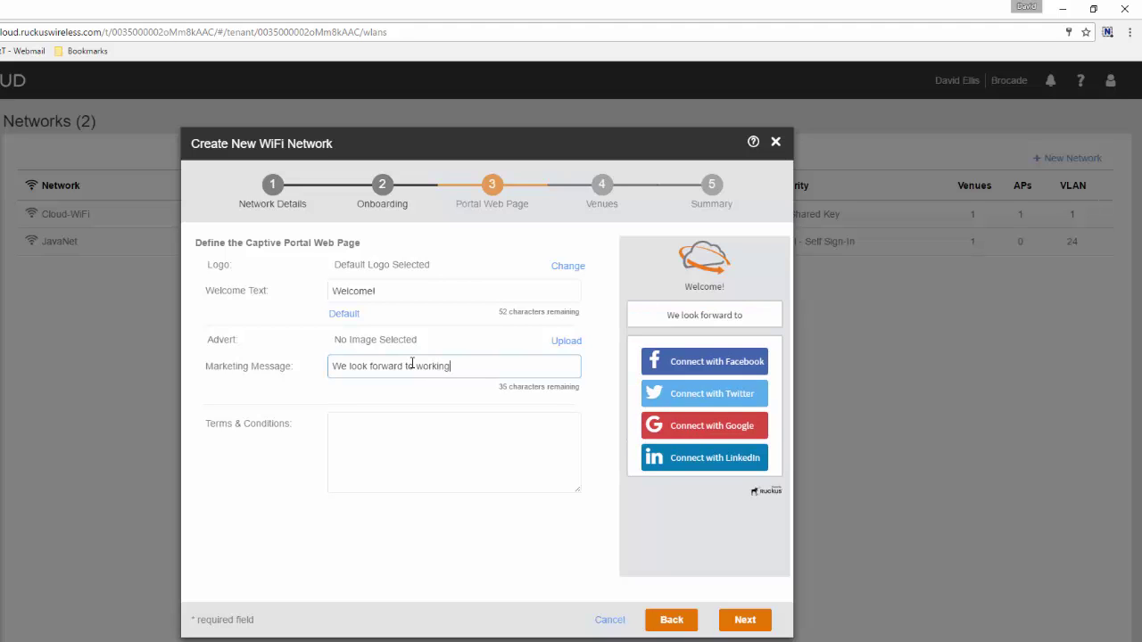
pyautogui.write(' with you!')
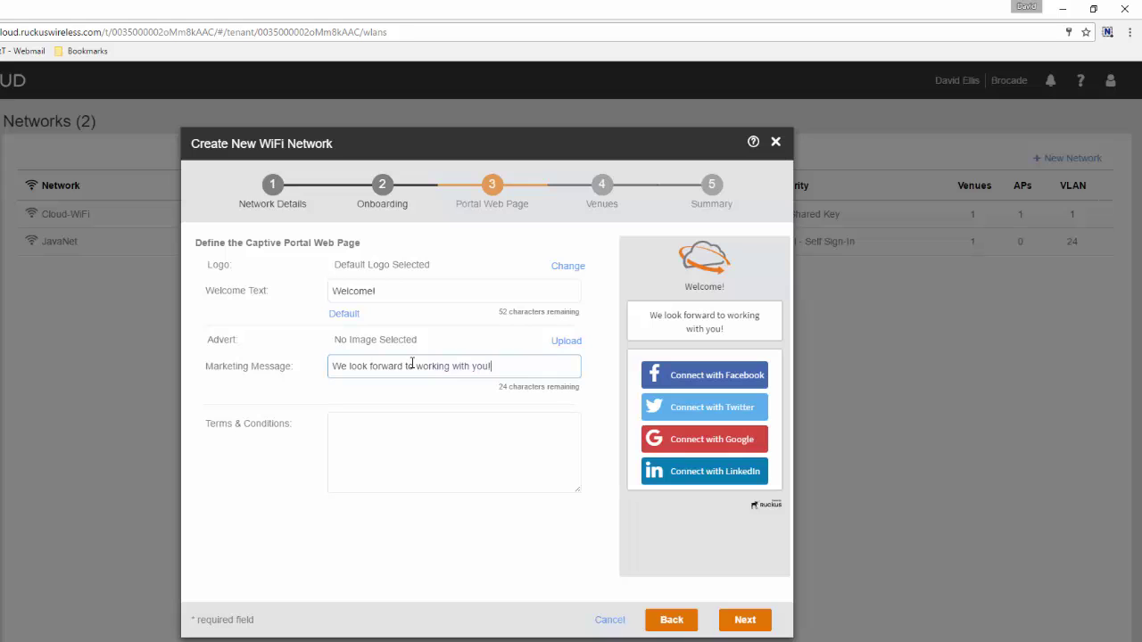
pyautogui.click(367, 427)
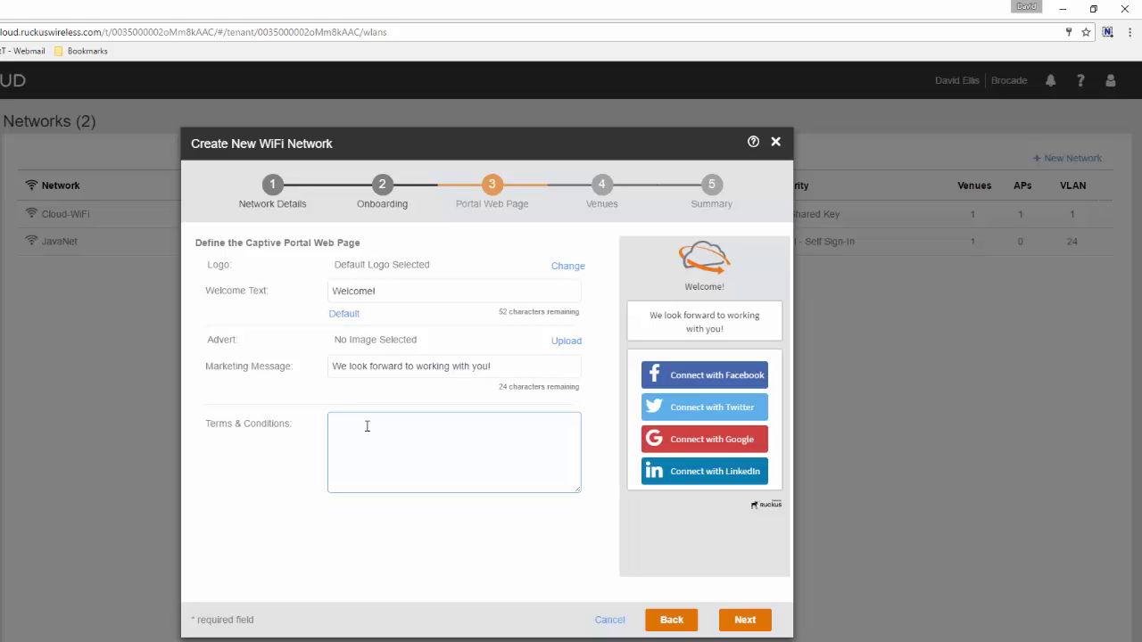
pyautogui.write('This is a monitored site!')
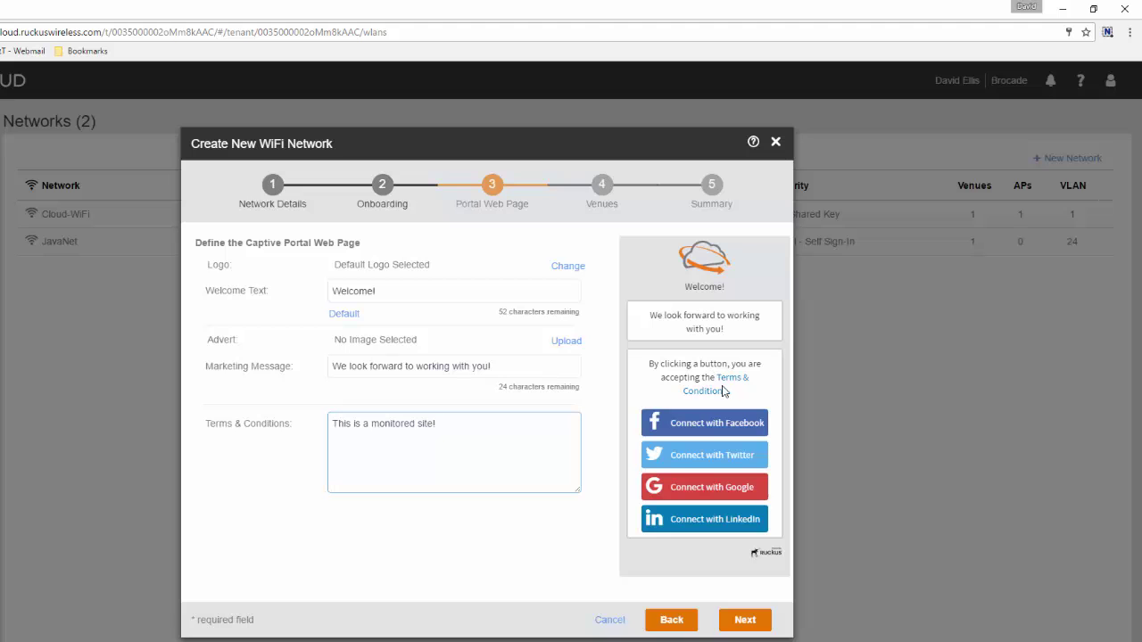
# - Proceed to the venue selection and activate the network in the venue "Location 2"
pyautogui.click(747, 624)
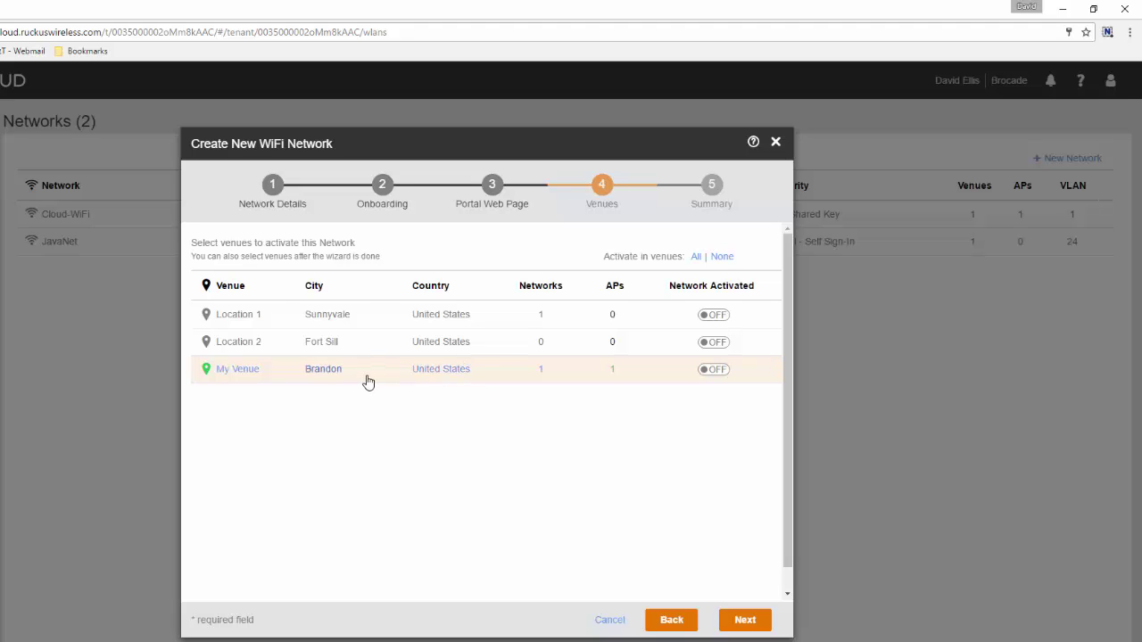
pyautogui.click(713, 342)
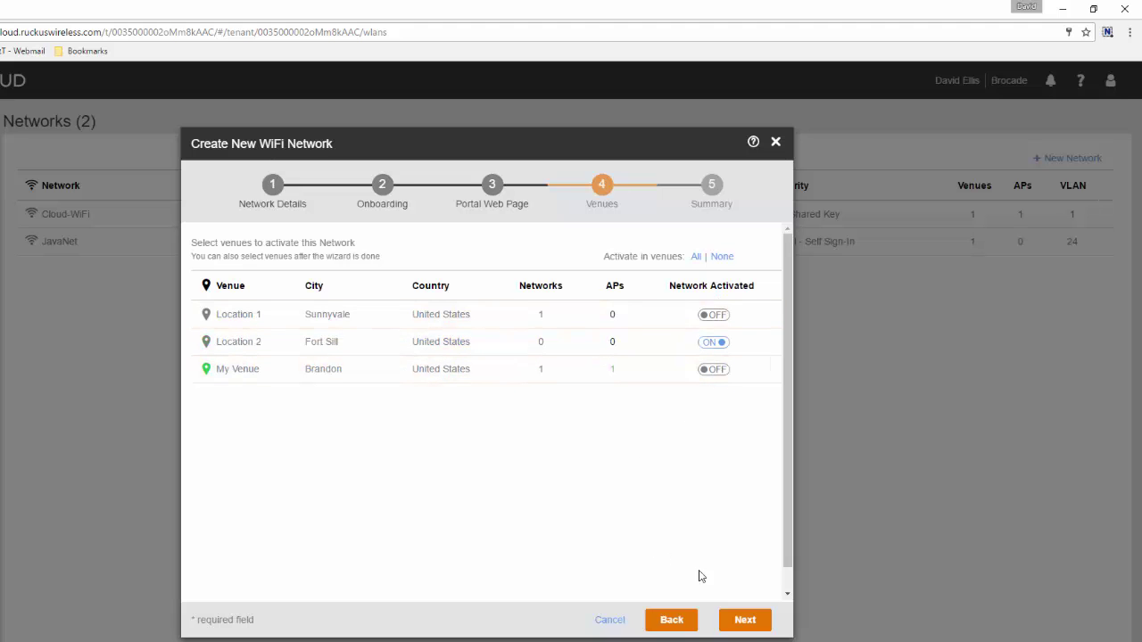
# - Proceed to the network summary, expand the advanced network settings and set the VLAN ID to 35
pyautogui.click(745, 620)
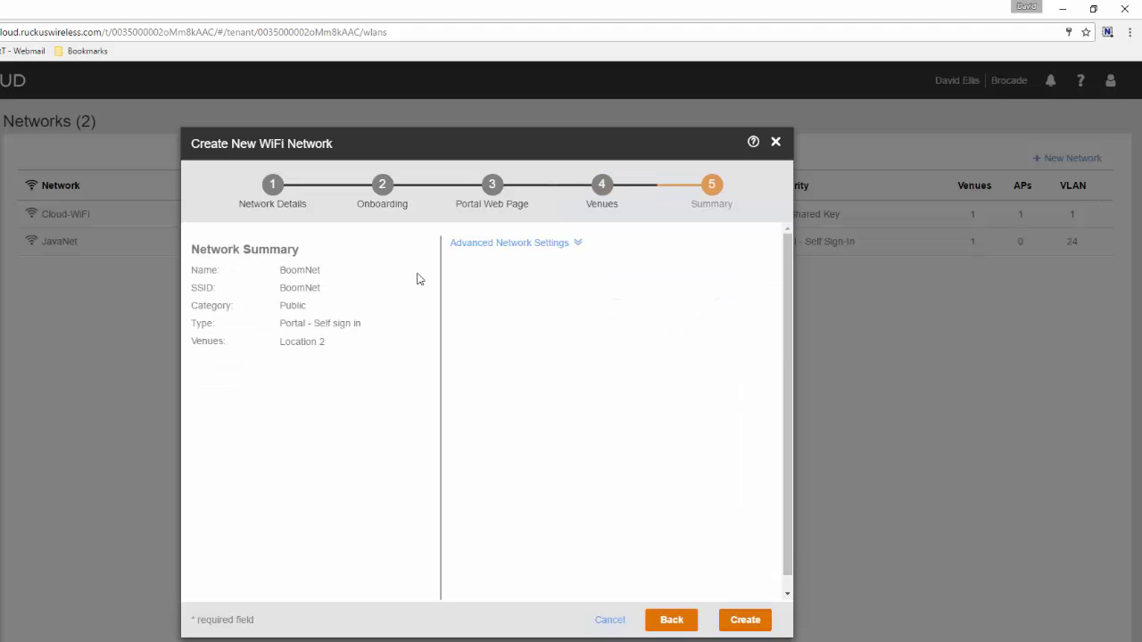
pyautogui.click(496, 250)
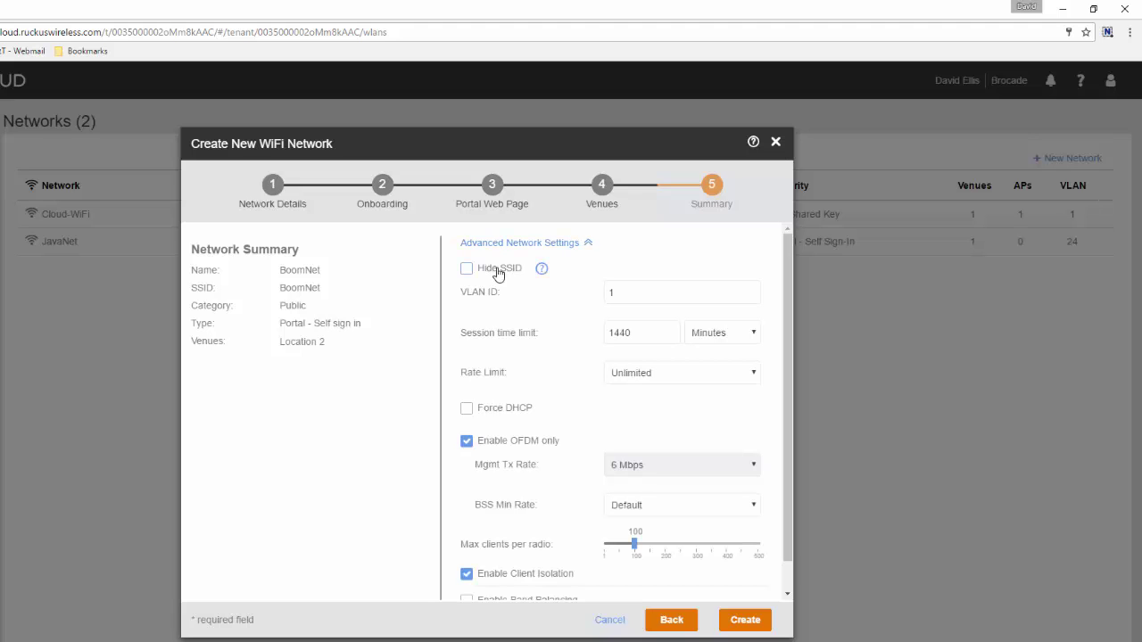
pyautogui.doubleClick(607, 296)
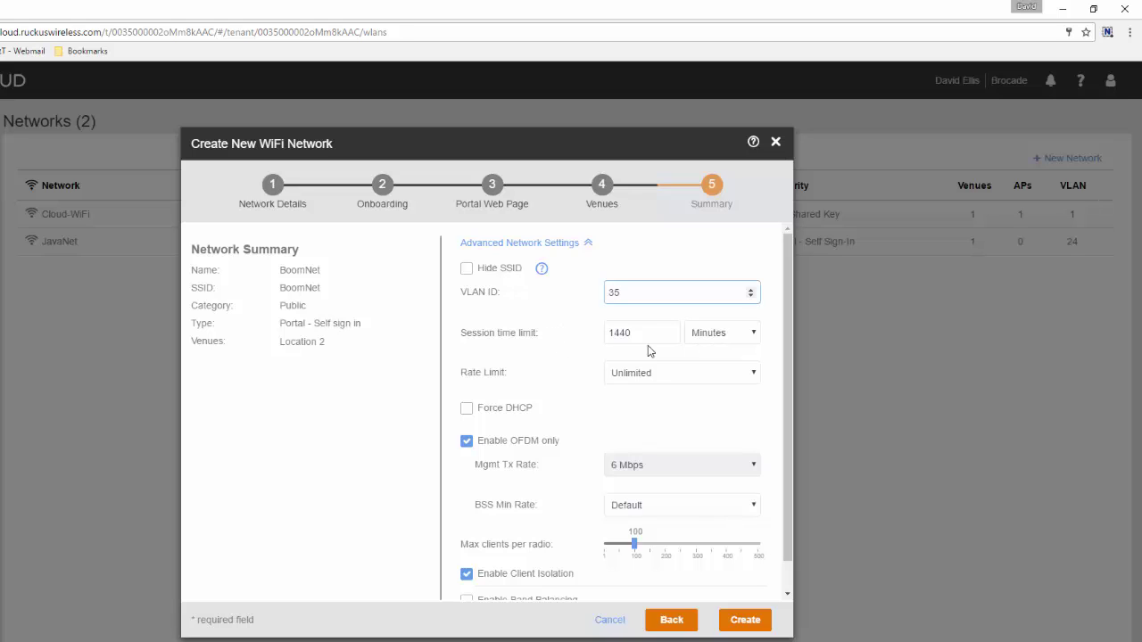
# - Set the network's rate limit to Per client with a download limit of 10 Mbps
pyautogui.click(749, 379)
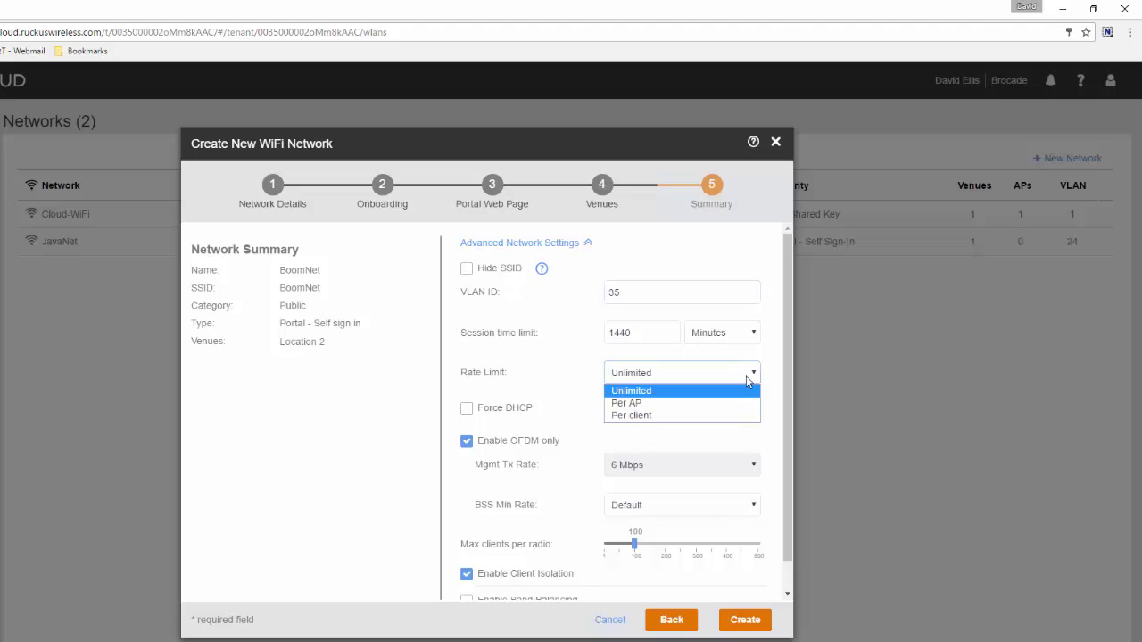
pyautogui.click(638, 415)
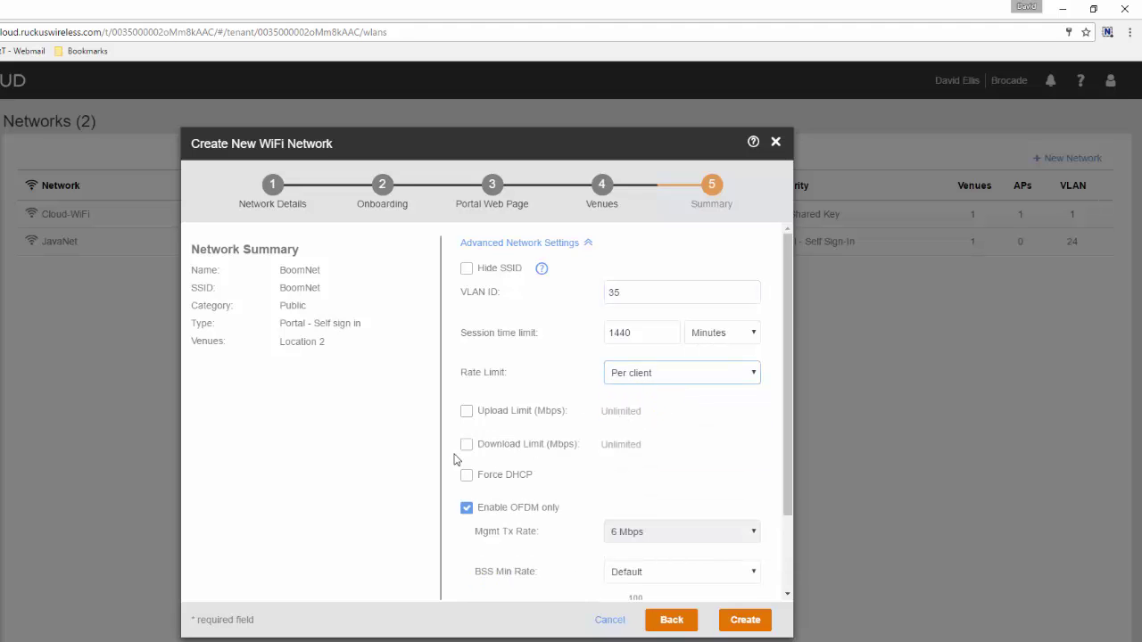
pyautogui.click(467, 444)
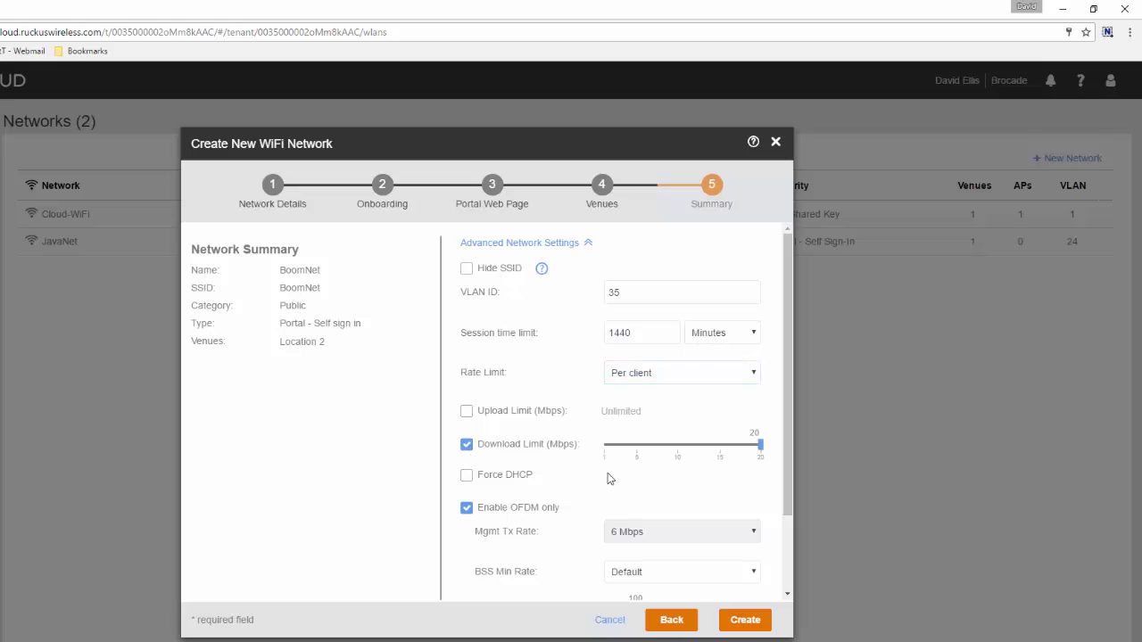
pyautogui.click(679, 461)
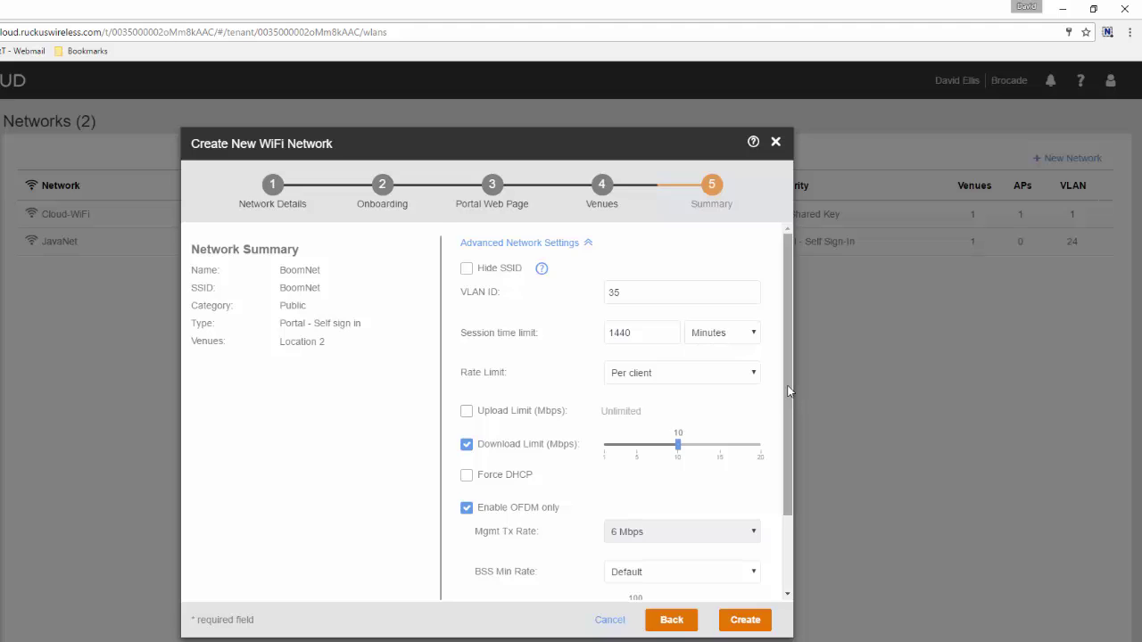
# - Enable band balancing for the BoomNet network and create the network
pyautogui.scroll(-1, 788, 446)
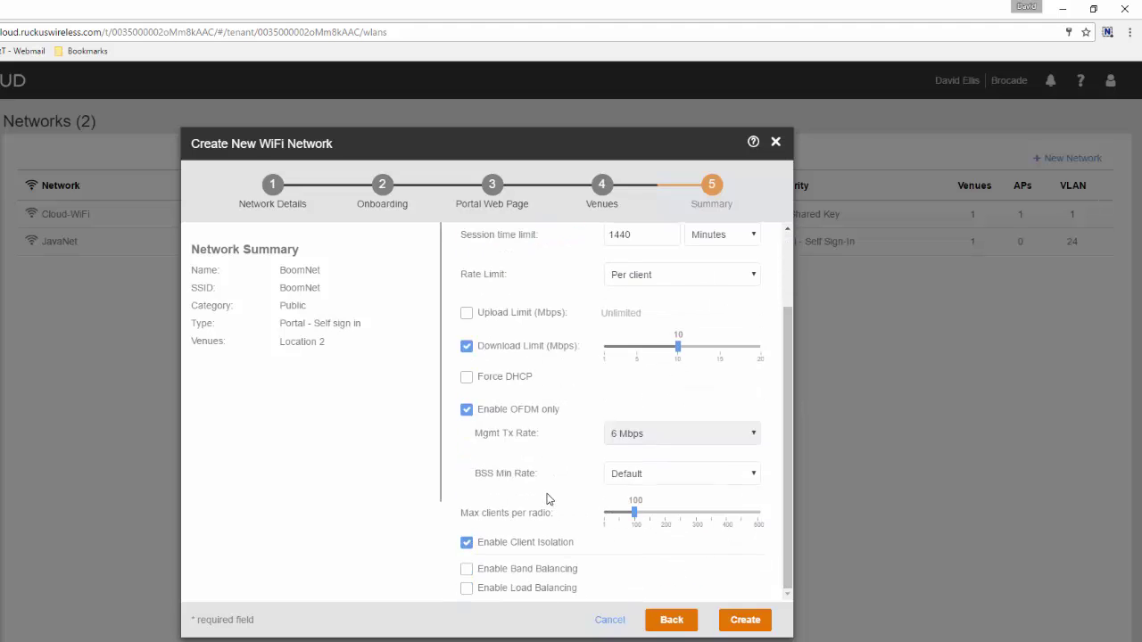
pyautogui.click(467, 570)
pyautogui.click(745, 622)
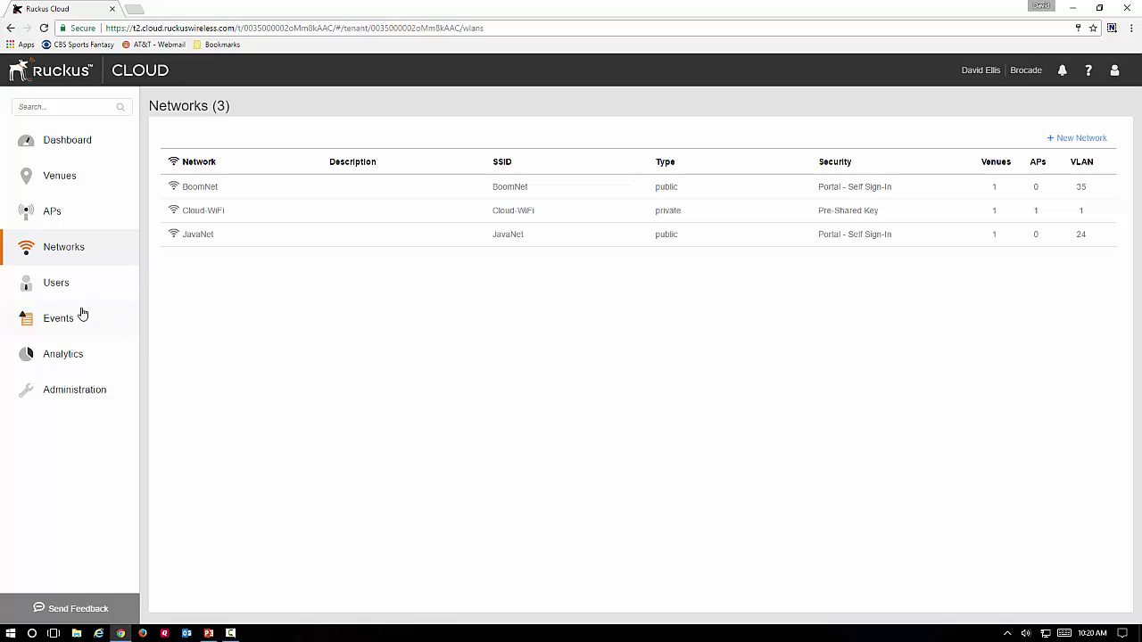
# - Review the connected clients under Users and the log of system events
pyautogui.click(56, 284)
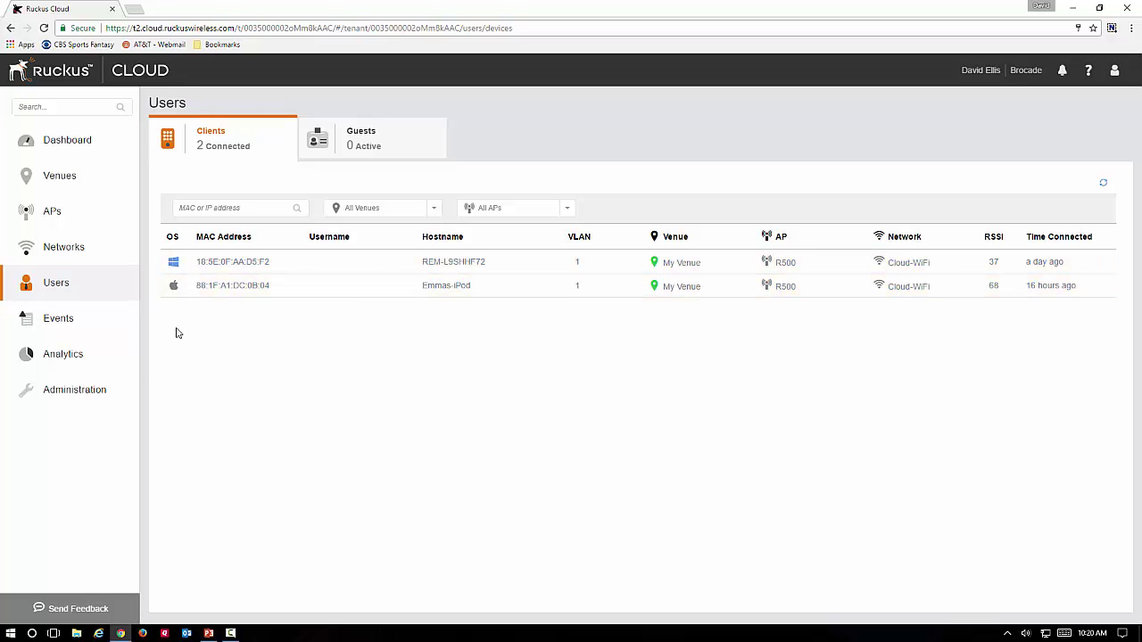
pyautogui.click(59, 326)
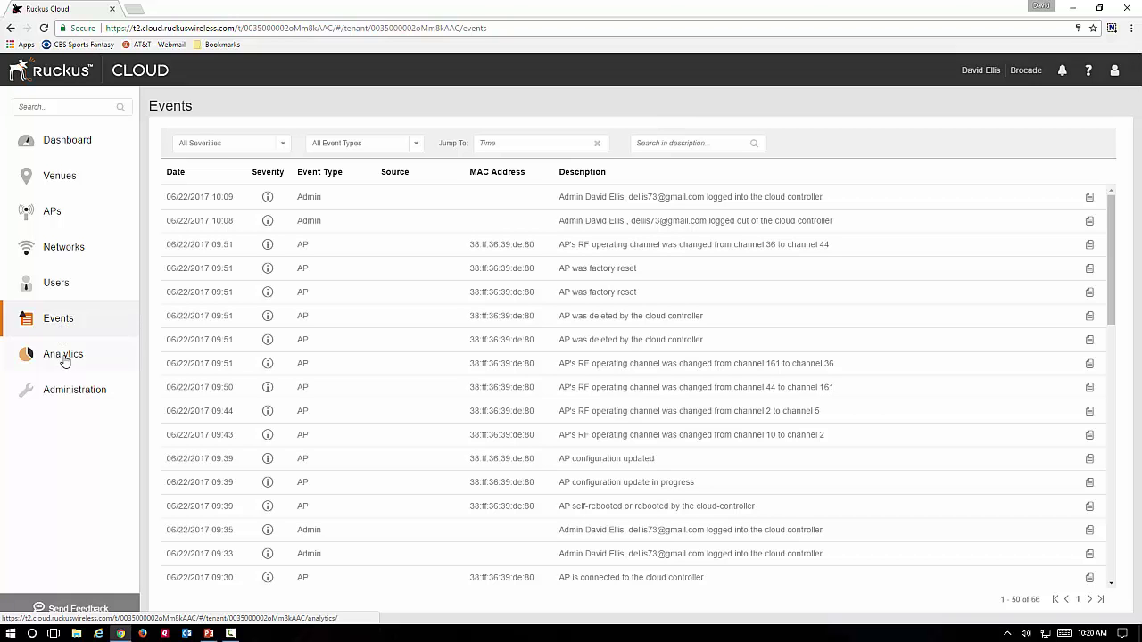
# - Examine the Client Traffic analytics report with its time range options and the Client Fingerprint by OS report
pyautogui.click(63, 355)
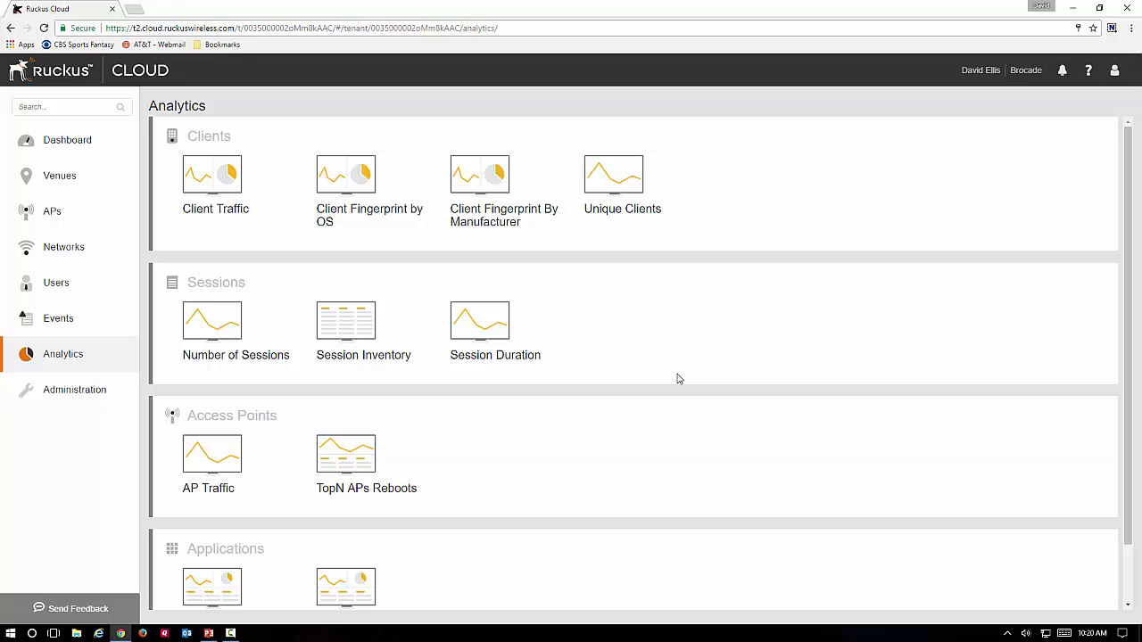
pyautogui.click(234, 182)
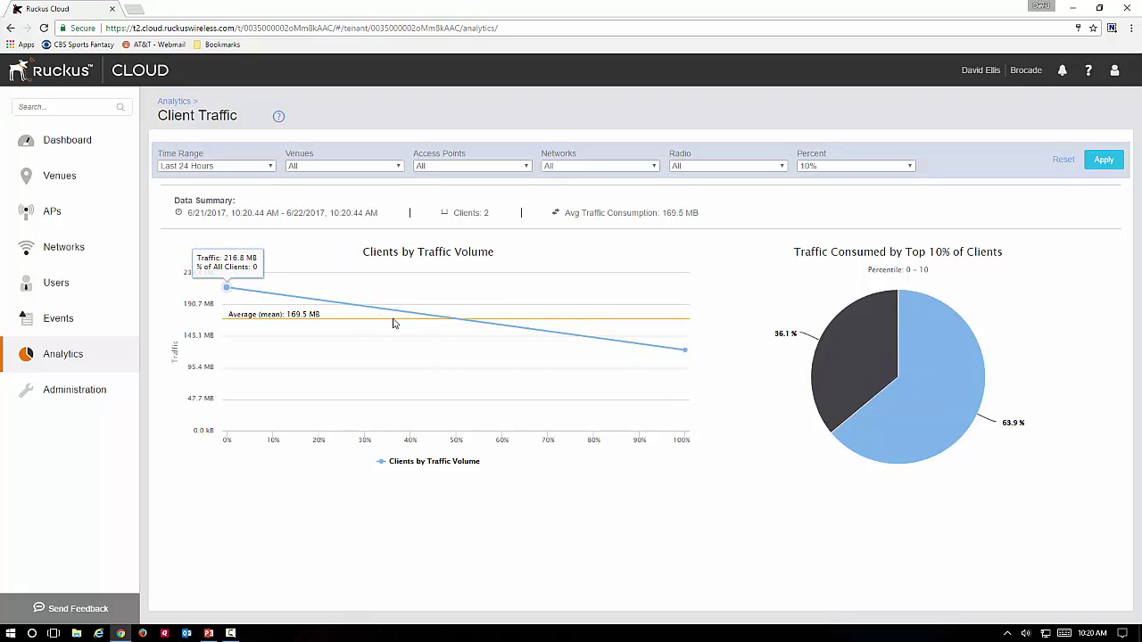
pyautogui.click(271, 170)
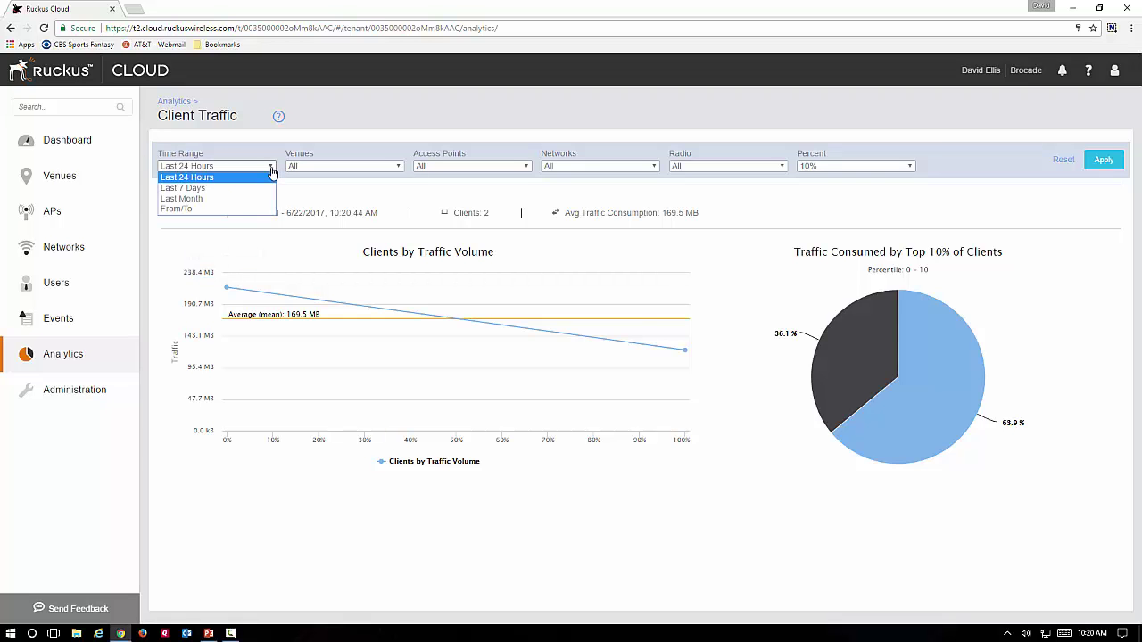
pyautogui.click(182, 104)
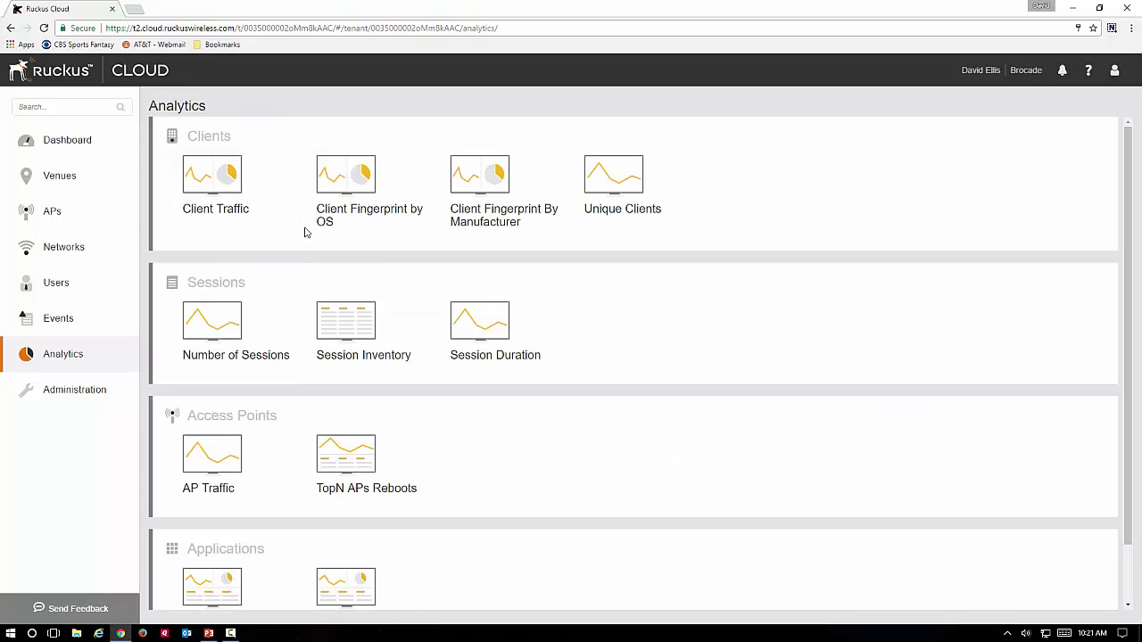
pyautogui.click(336, 190)
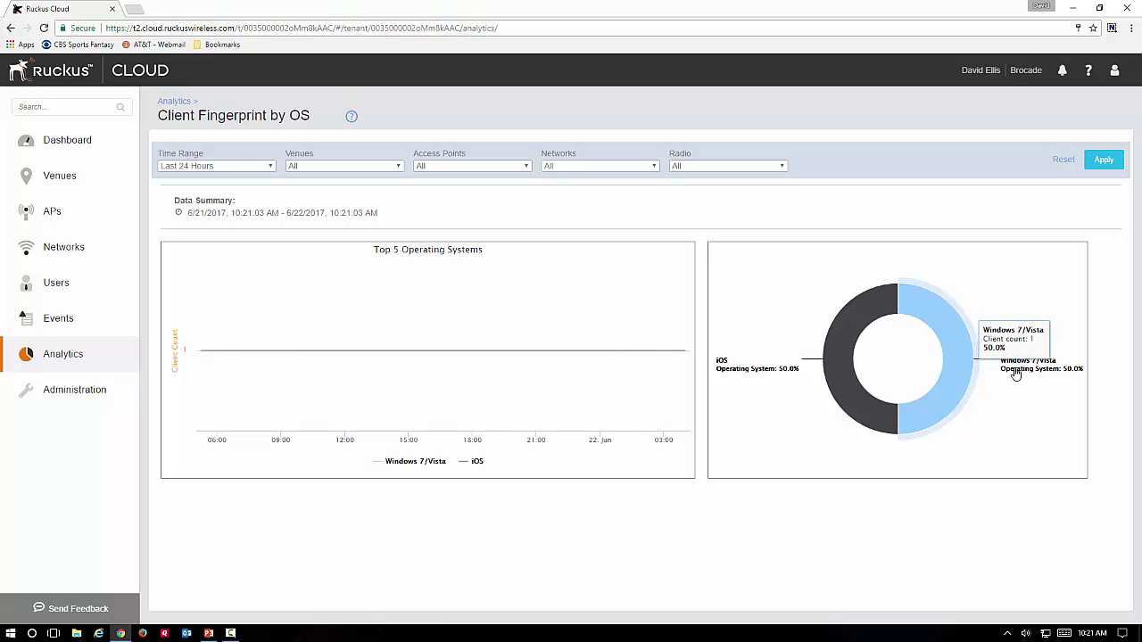
pyautogui.click(174, 101)
# - Examine the AP Traffic and Applications by Traffic analytics reports and return to the report overview
pyautogui.scroll(-1, 343, 321)
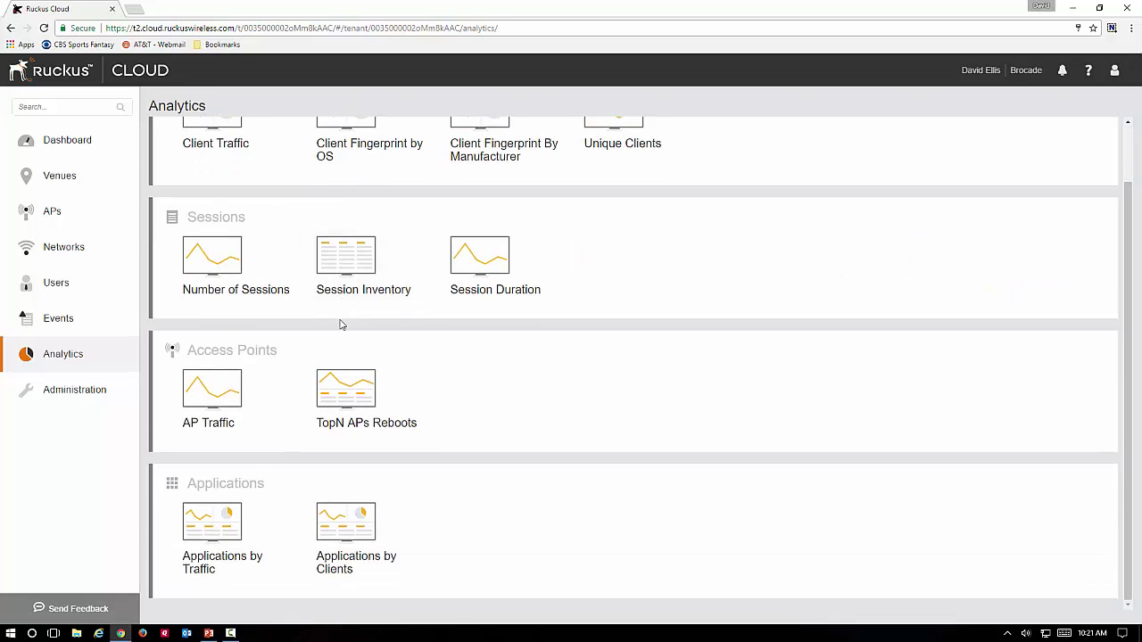
pyautogui.click(210, 397)
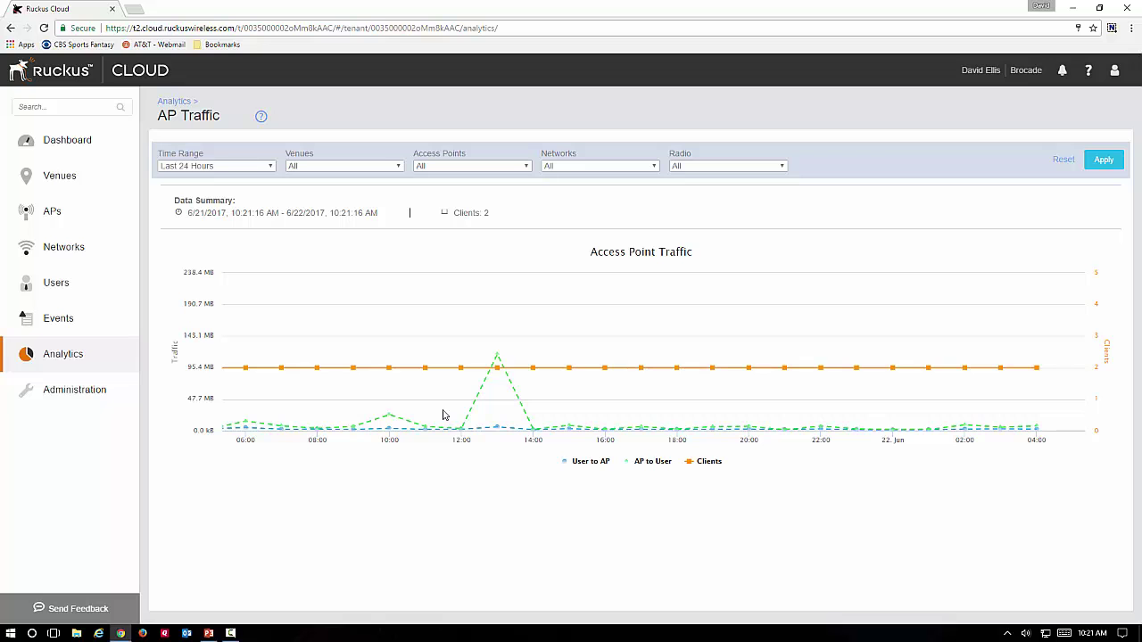
pyautogui.moveTo(474, 427)
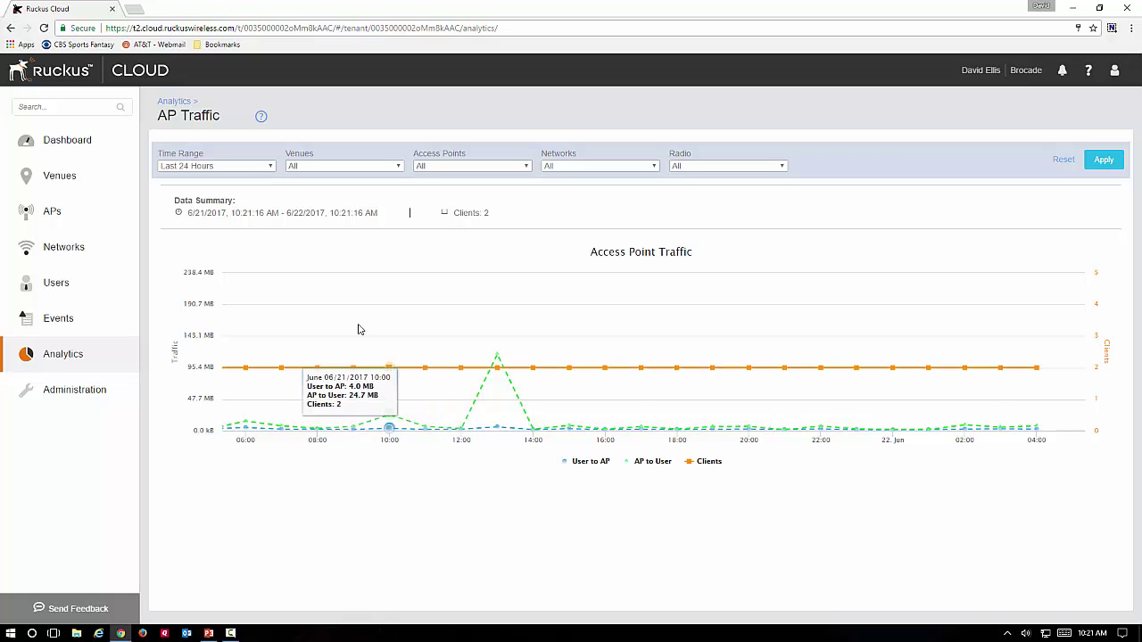
pyautogui.click(174, 102)
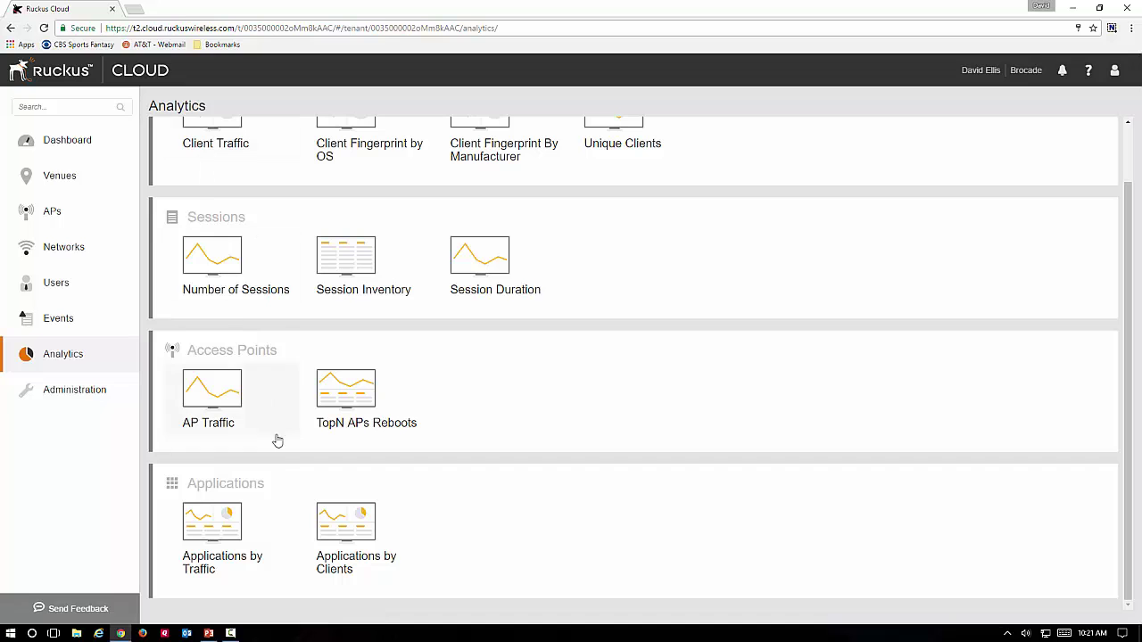
pyautogui.click(219, 530)
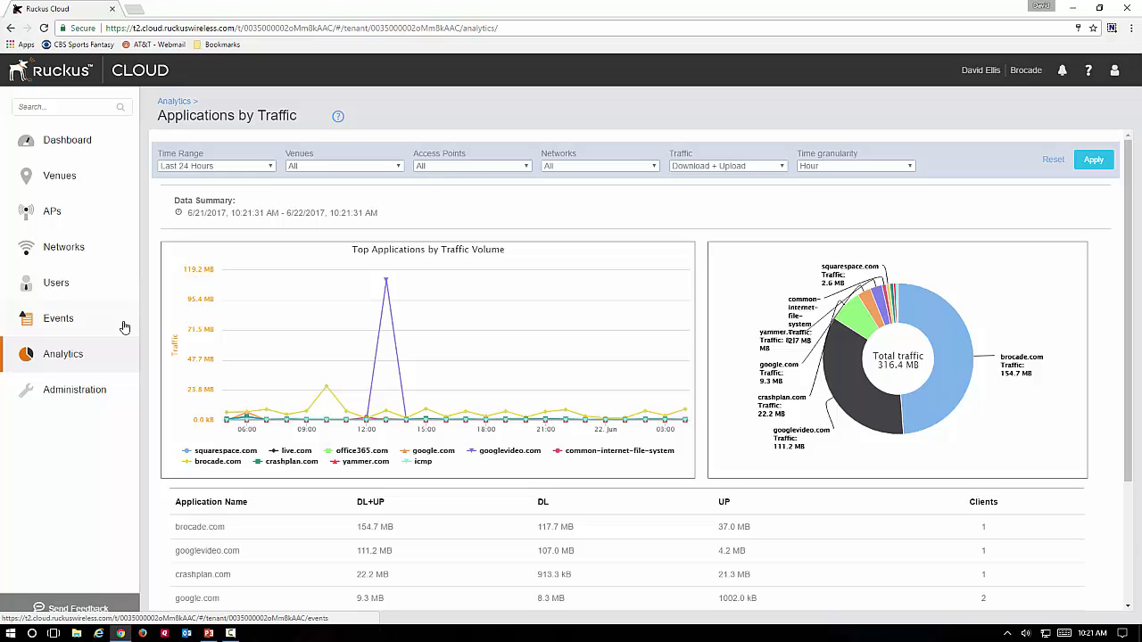
pyautogui.click(169, 102)
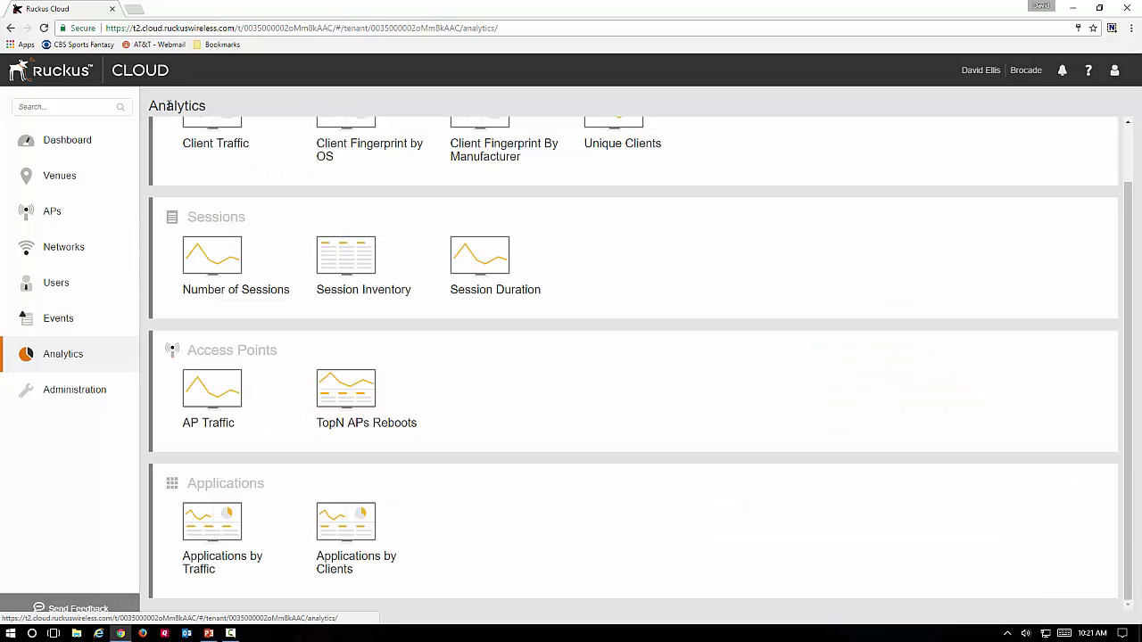
# - Review the account details, the local administrators and the notification recipients in the administration settings
pyautogui.click(93, 393)
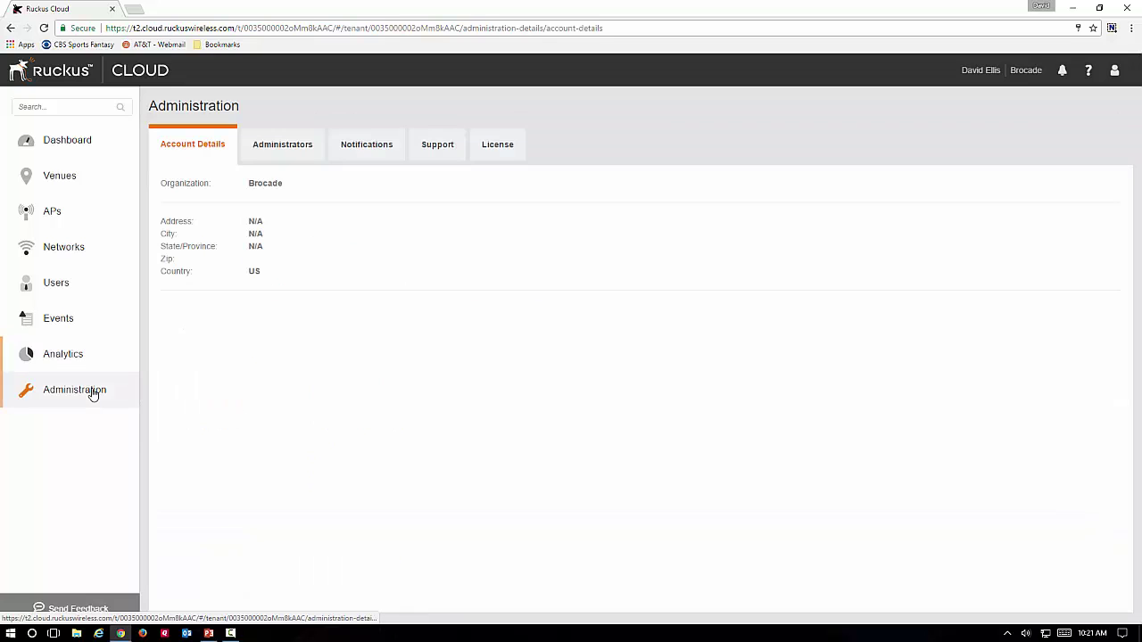
pyautogui.click(292, 150)
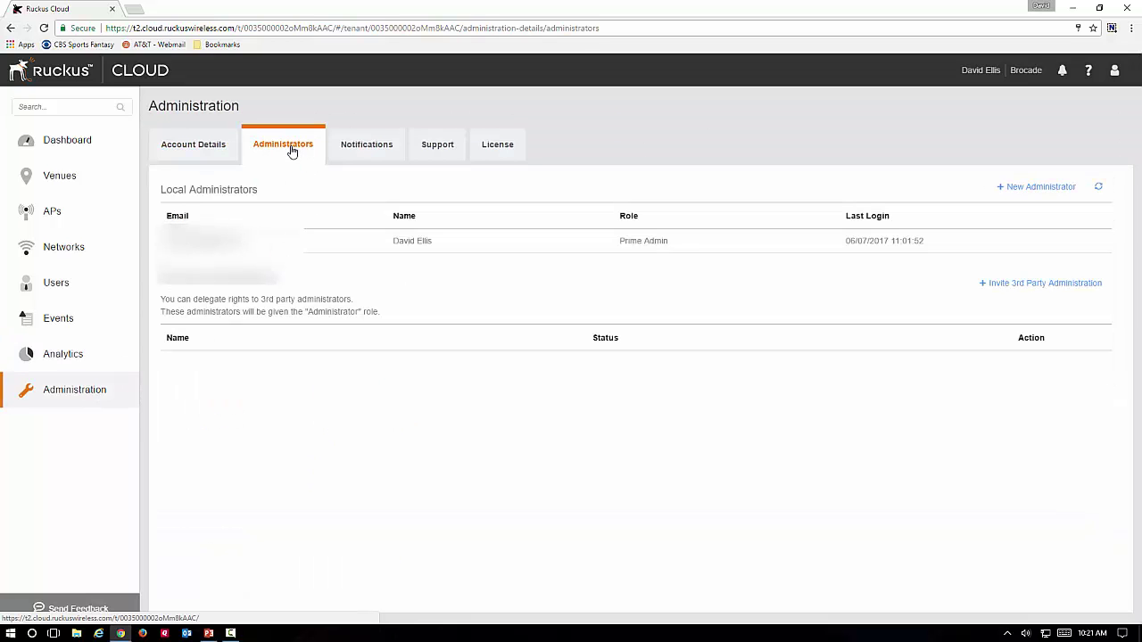
pyautogui.click(360, 148)
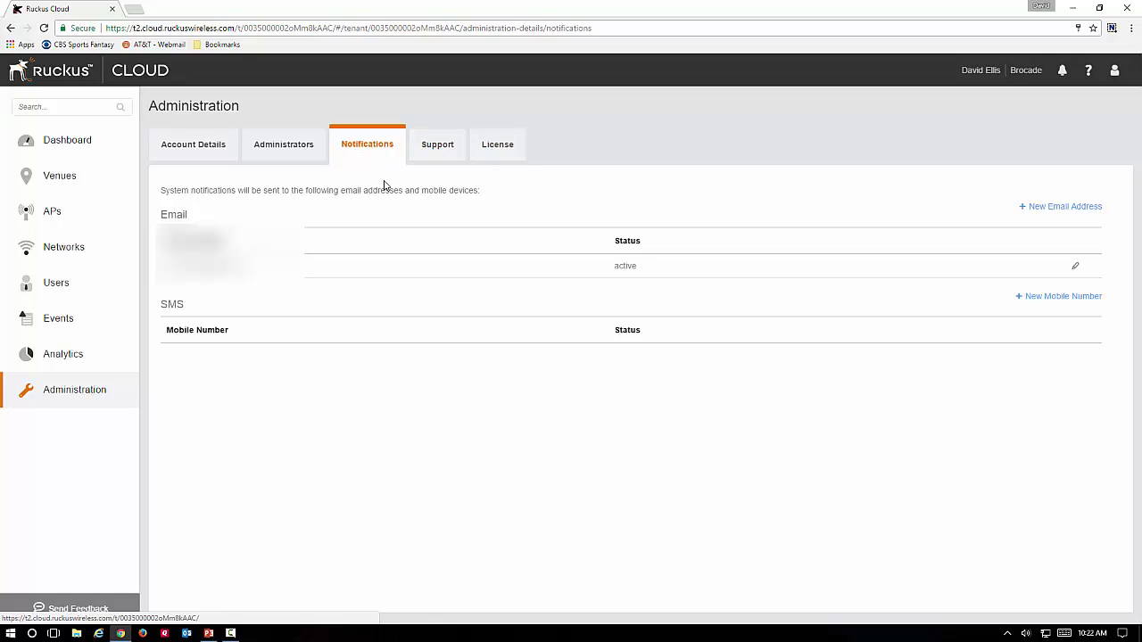
# - Return to the dashboard and inspect the details of the venues marked on the map, including Location 2
pyautogui.click(80, 147)
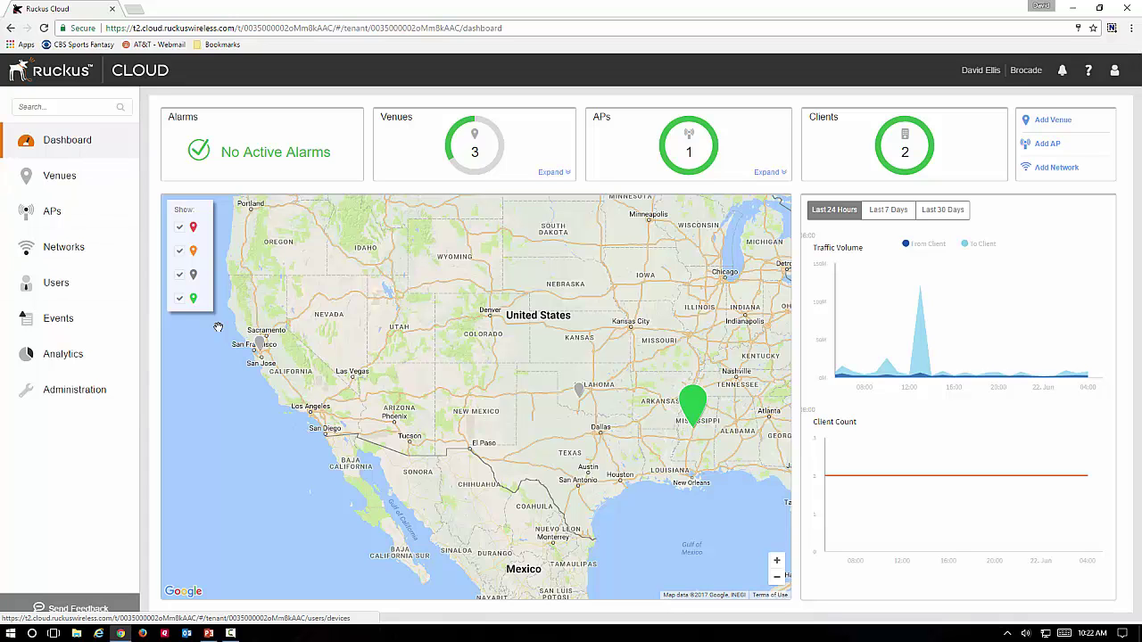
pyautogui.moveTo(264, 344)
pyautogui.moveTo(579, 394)
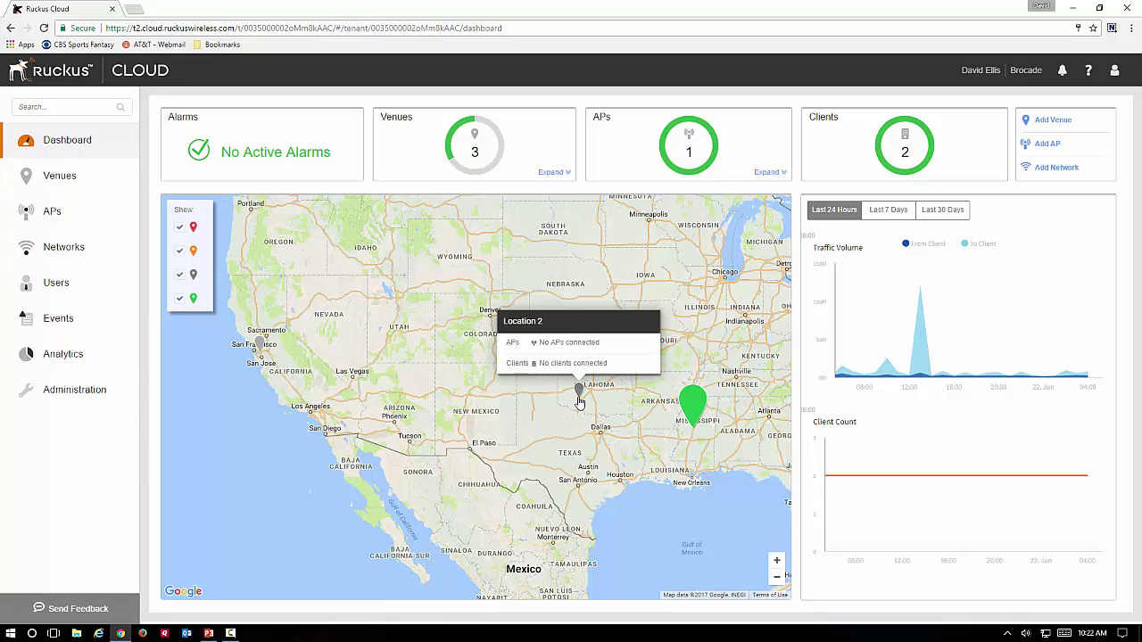
pyautogui.moveTo(695, 411)
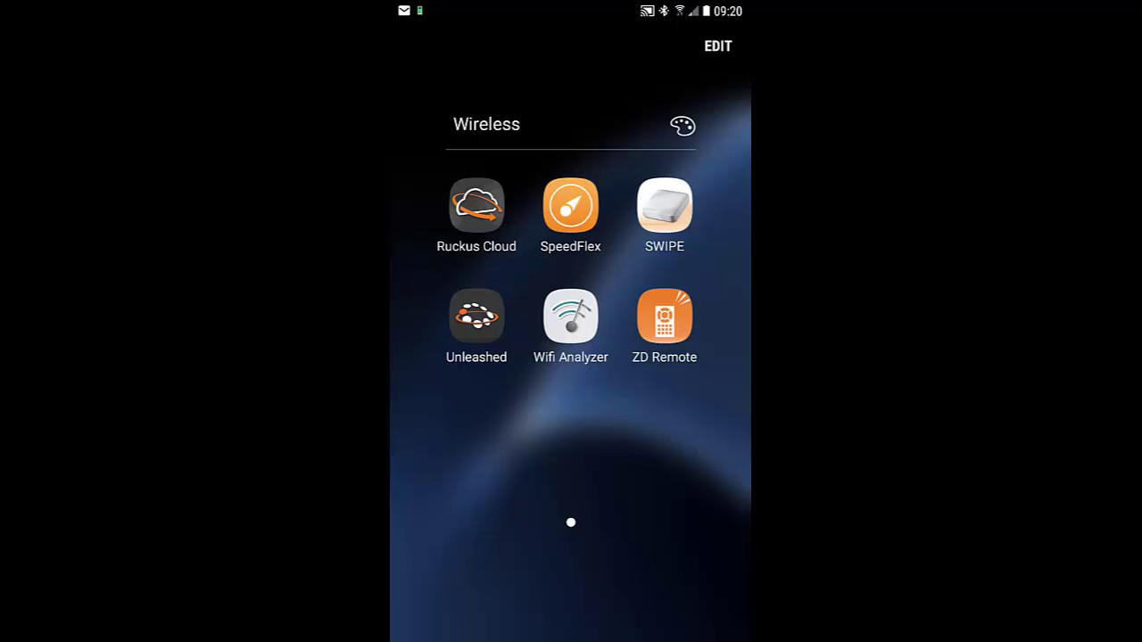
# - Switch to the Ruckus Cloud mobile app and review its venues, networks, access point and daily traffic charts
pyautogui.click(571, 317)
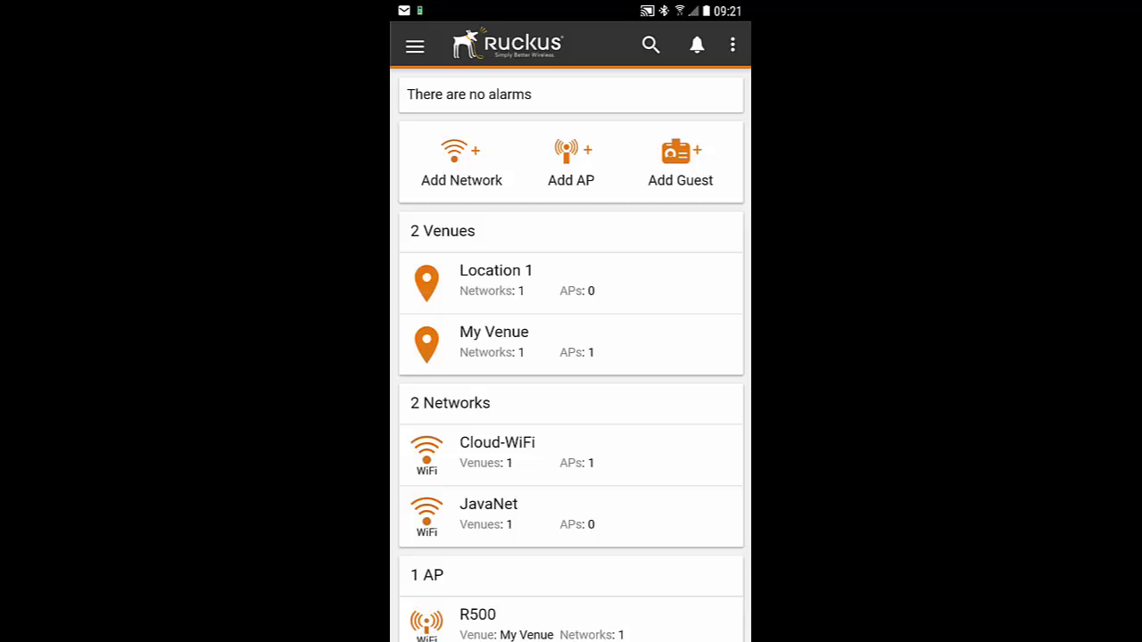
pyautogui.scroll(-4, 571, 357)
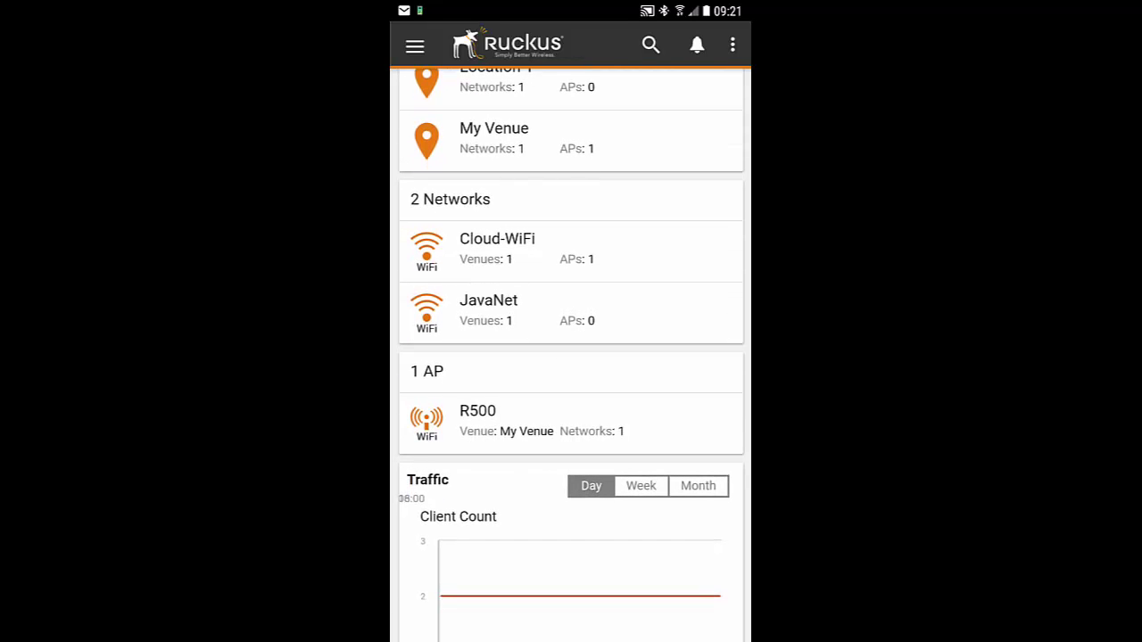
pyautogui.scroll(-6, 571, 357)
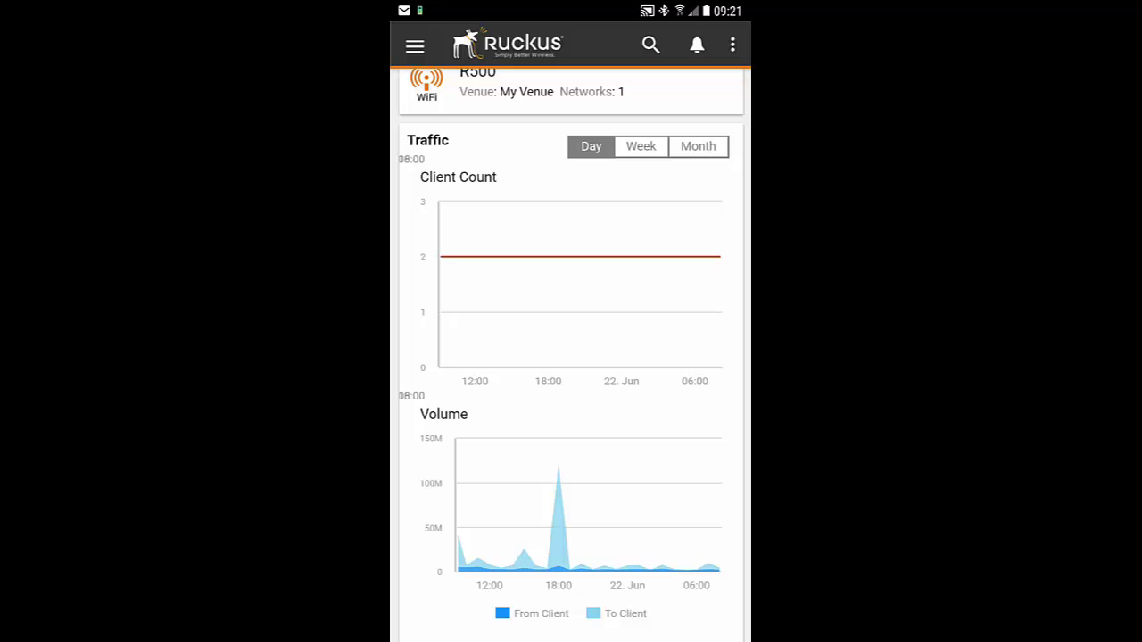
pyautogui.scroll(-1, 571, 357)
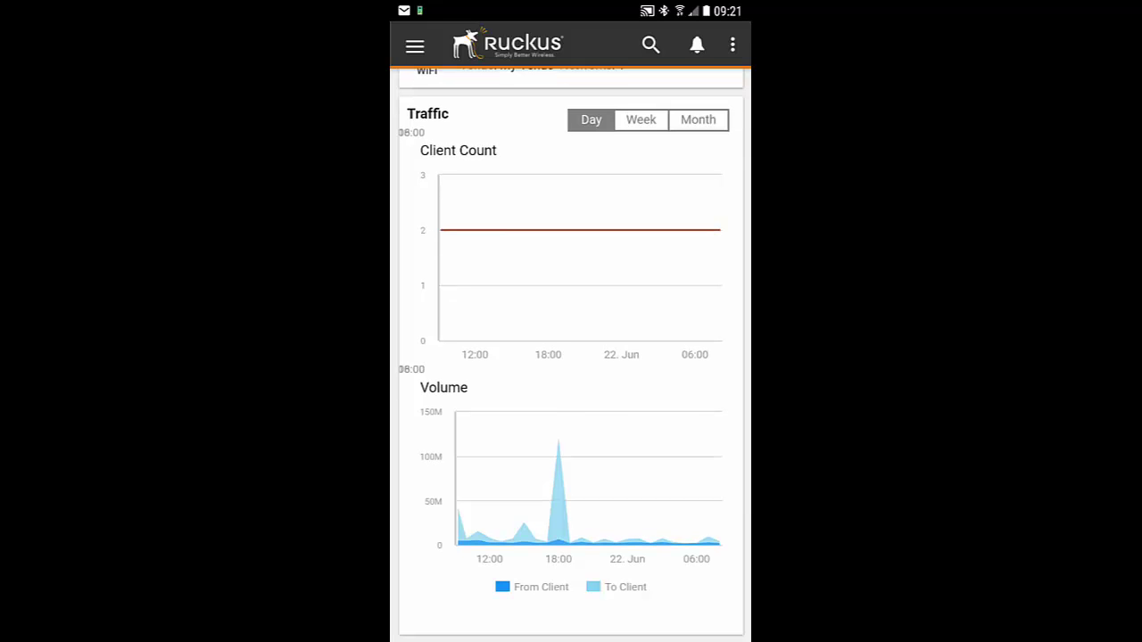
pyautogui.scroll(10, 571, 357)
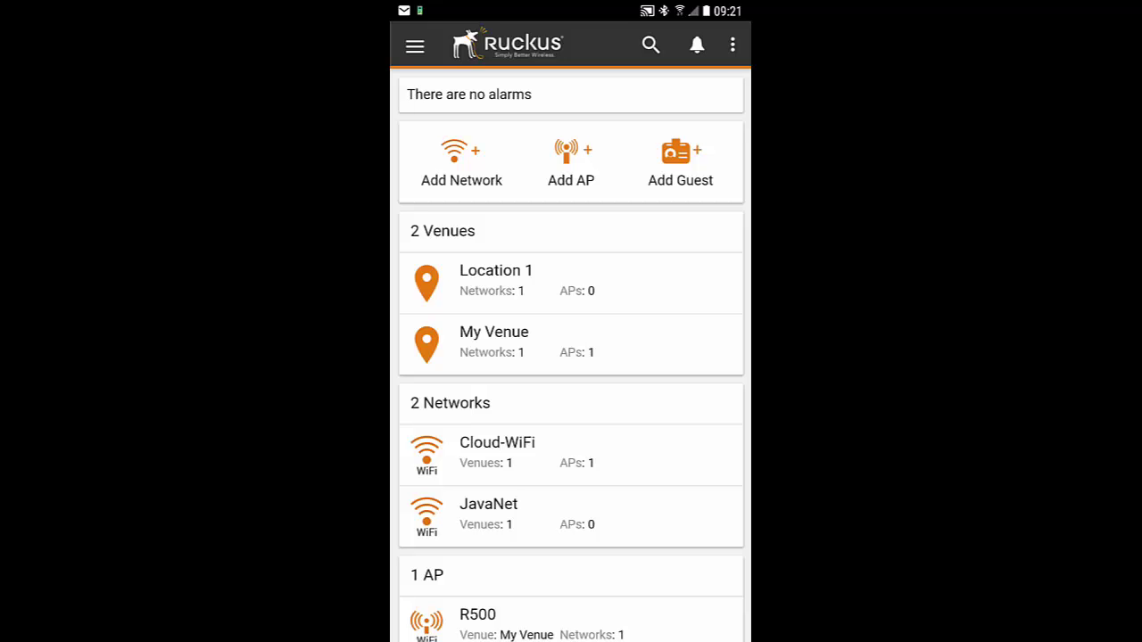
# - Add an access point named AP-1 to the Location 1 venue by scanning its serial number, without placing it on a floor plan
pyautogui.click(571, 163)
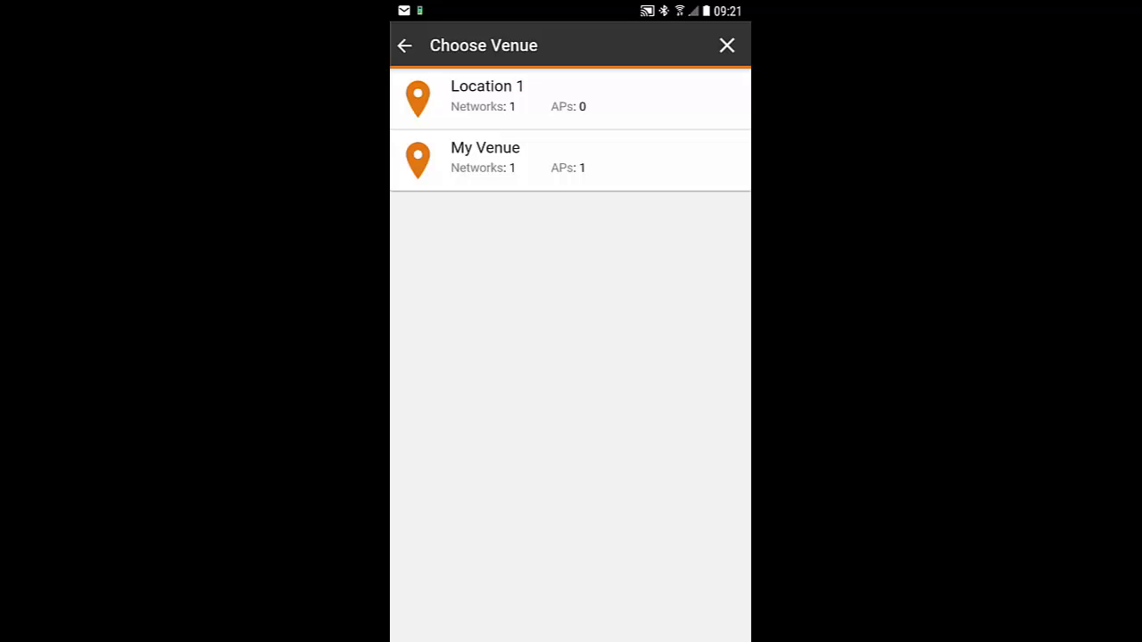
pyautogui.click(535, 98)
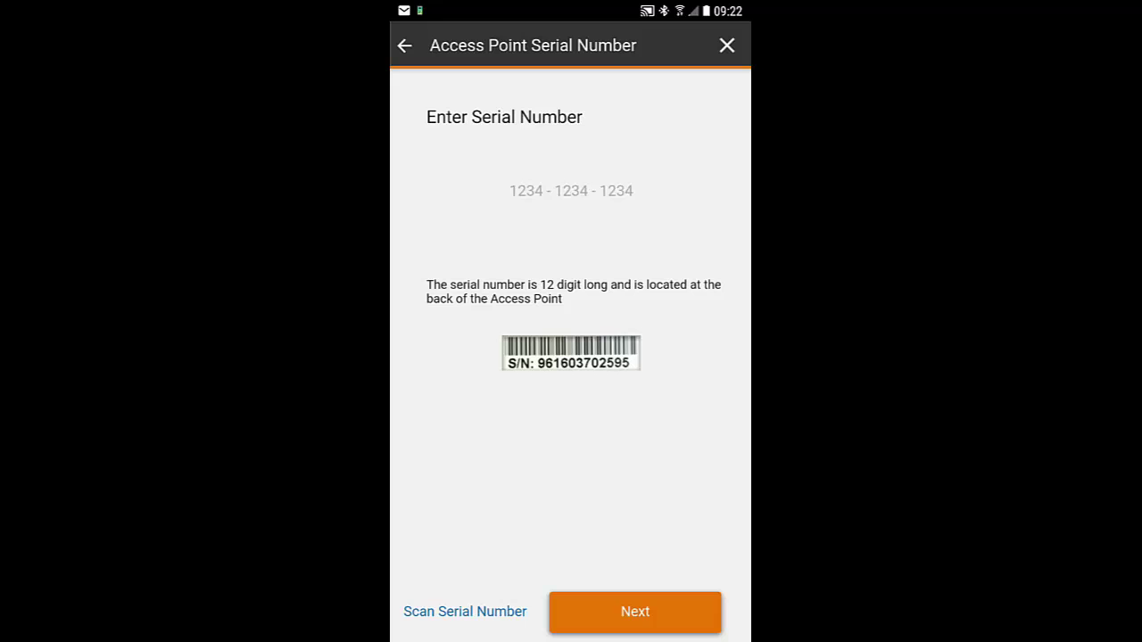
pyautogui.click(465, 611)
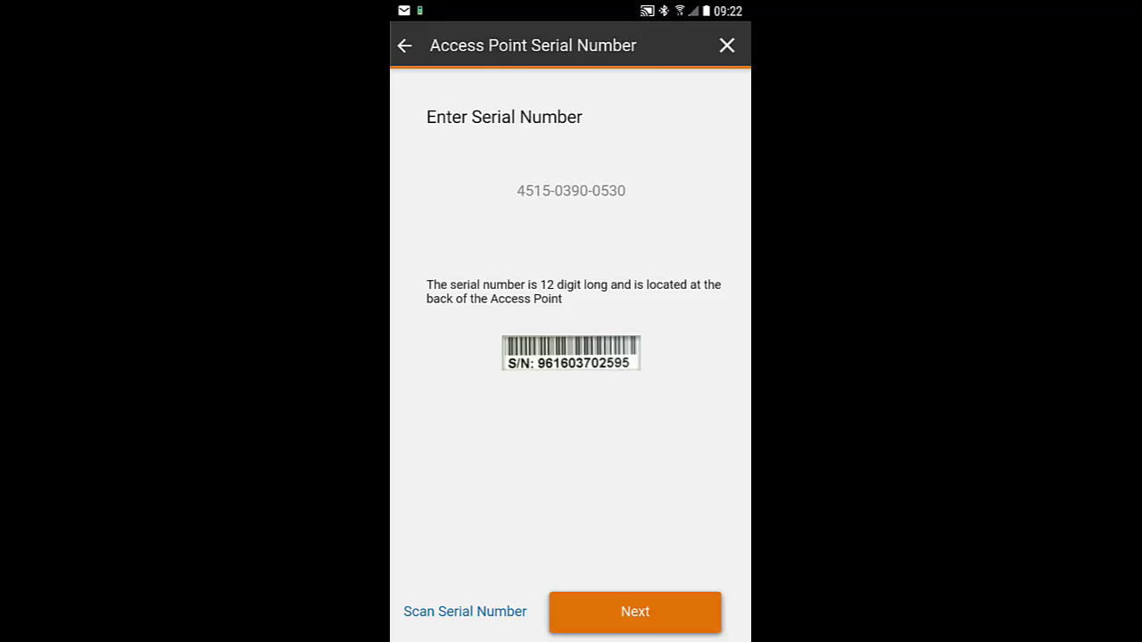
pyautogui.click(636, 612)
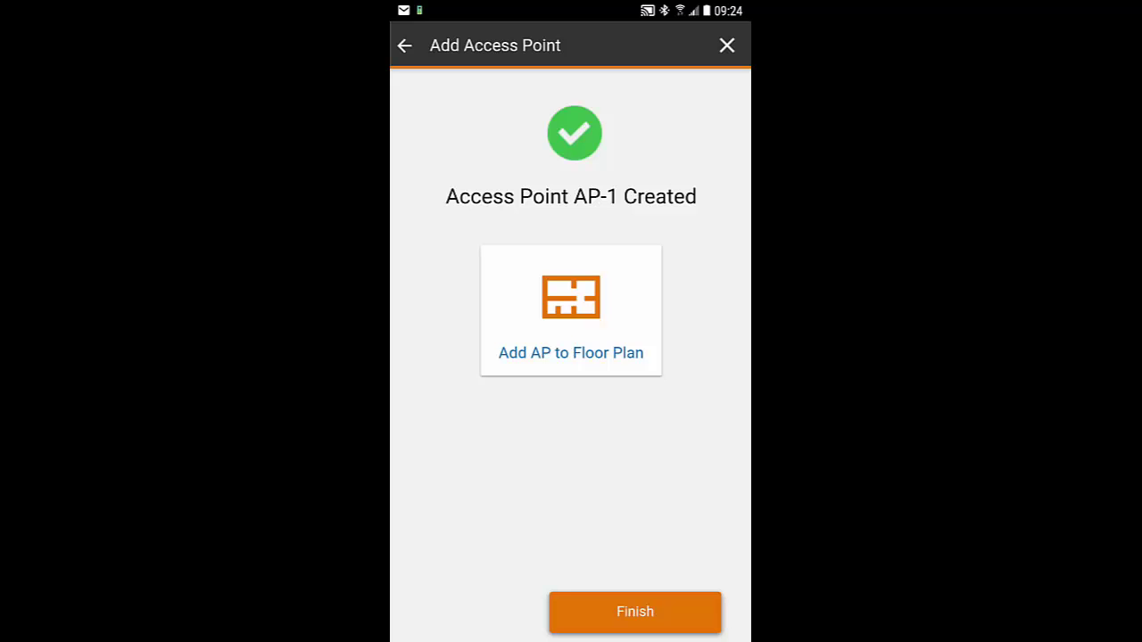
pyautogui.click(635, 612)
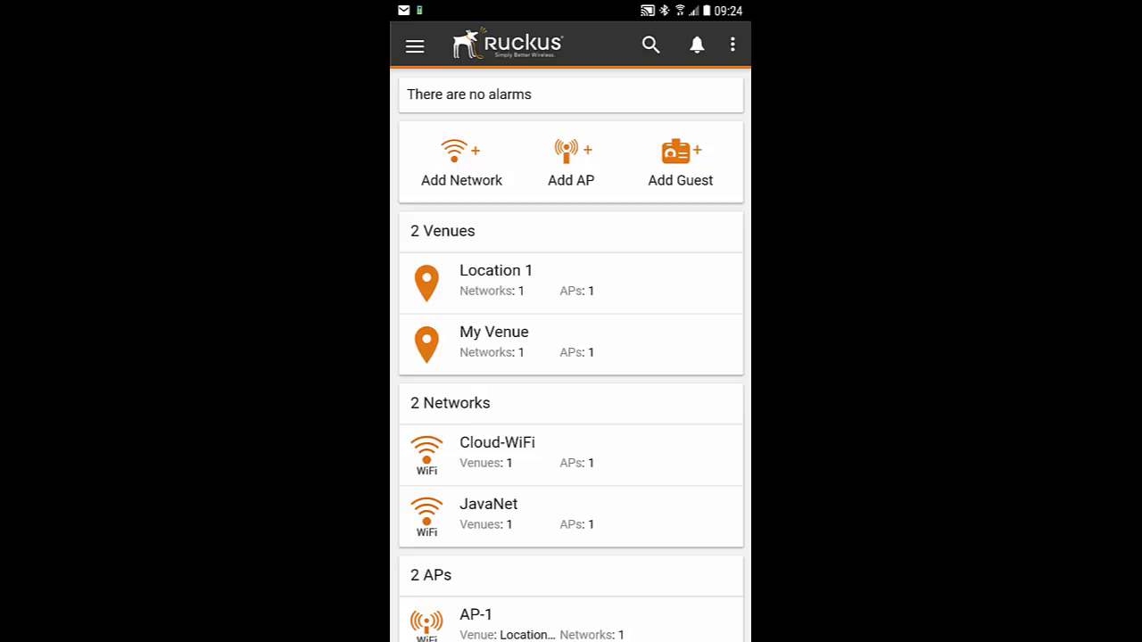
# - Examine the details of access point AP-1, including its properties, floor plans, daily traffic, networks, events and clients
pyautogui.scroll(-3, 571, 357)
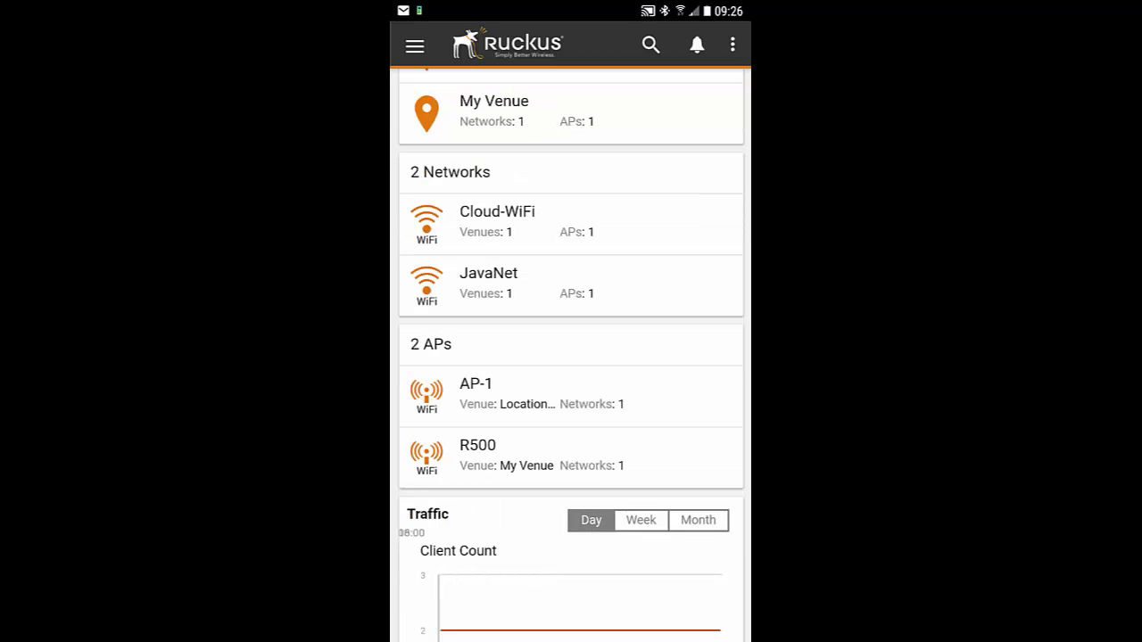
pyautogui.click(475, 393)
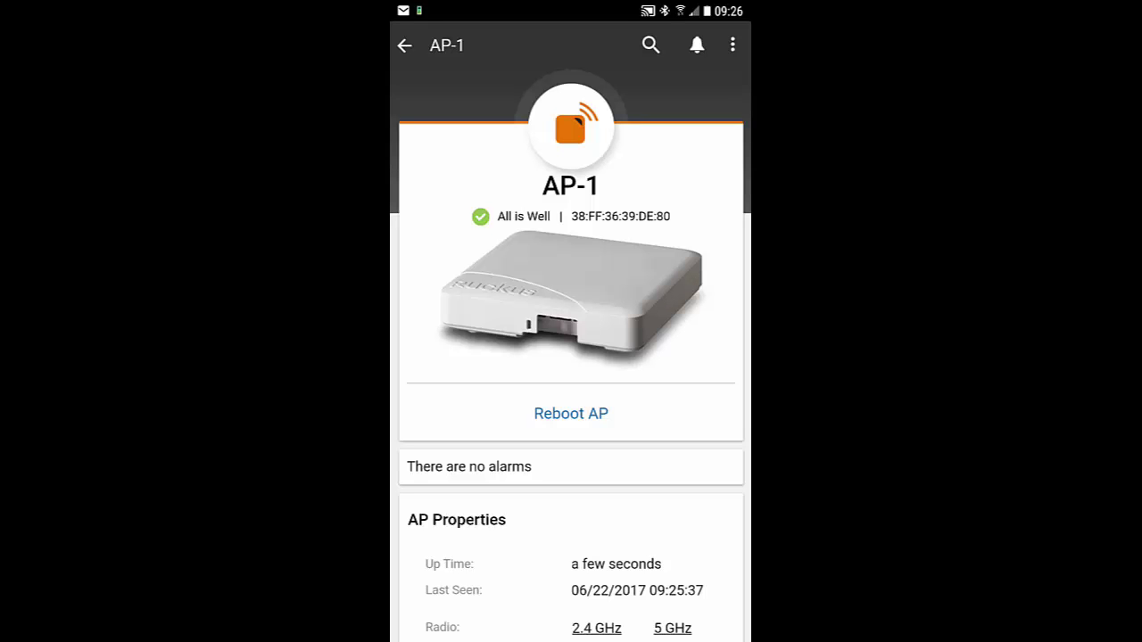
pyautogui.scroll(-5, 571, 357)
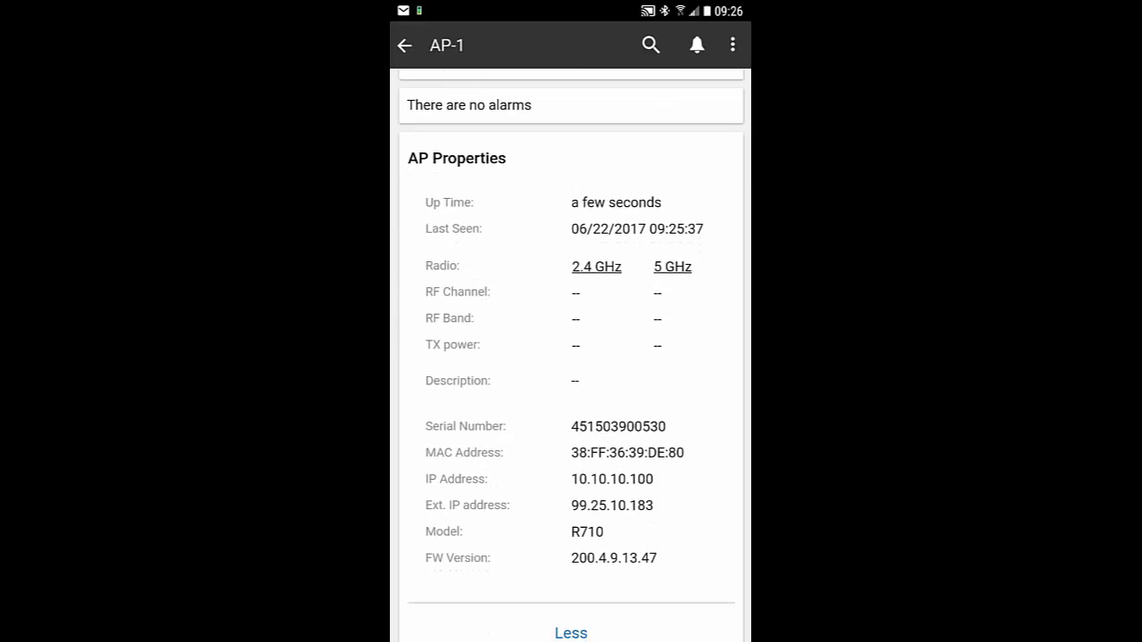
pyautogui.scroll(-2, 571, 356)
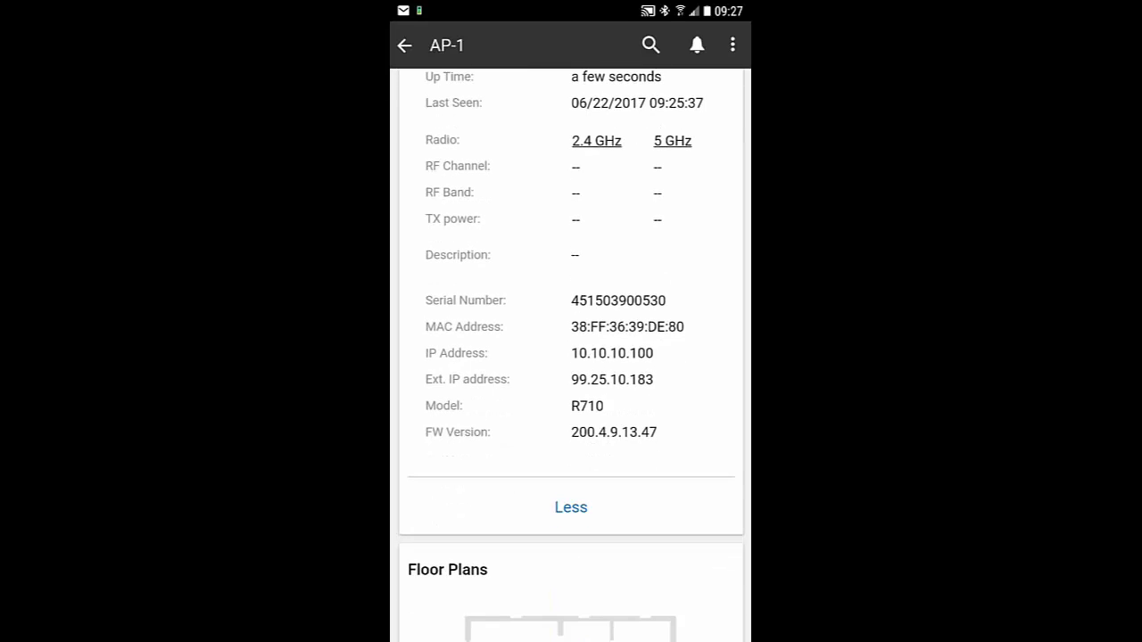
pyautogui.scroll(-4, 571, 357)
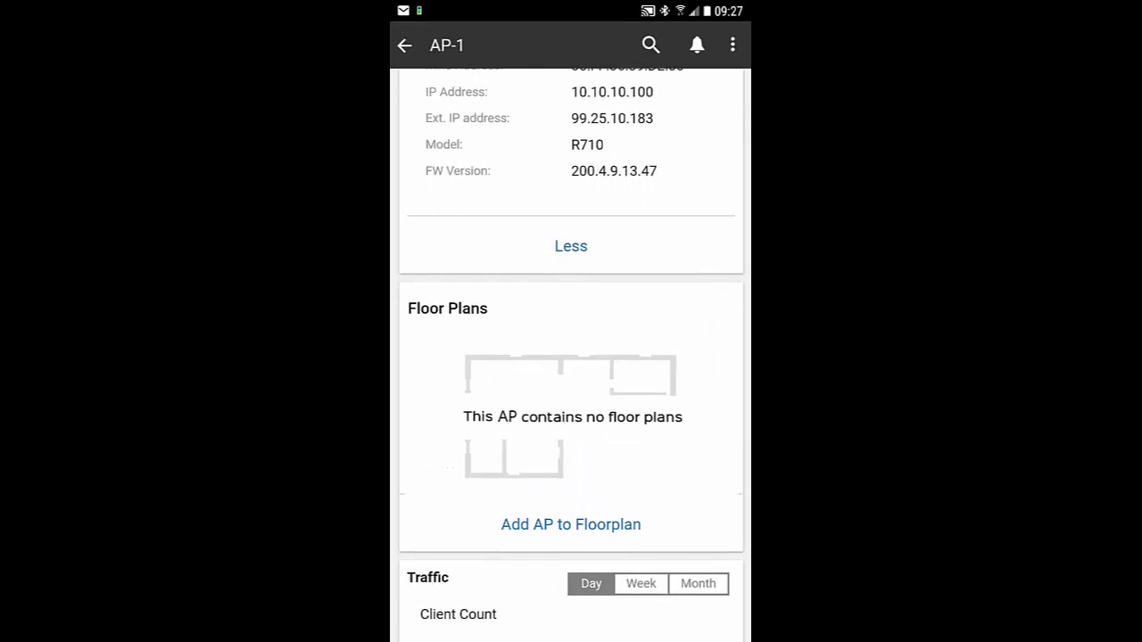
pyautogui.scroll(-1, 571, 357)
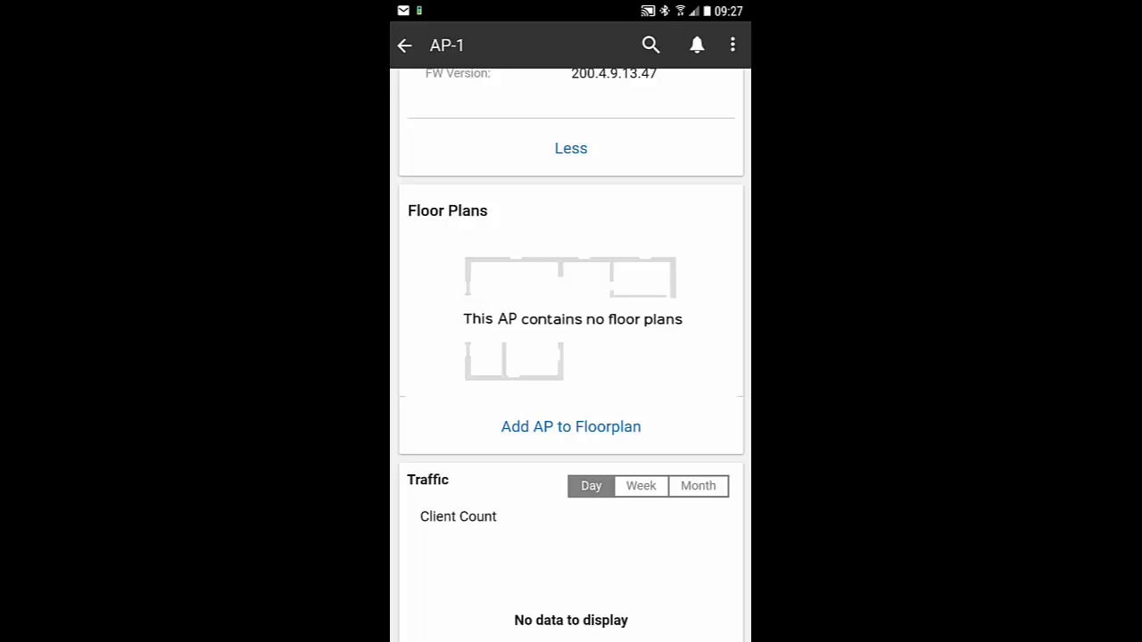
pyautogui.scroll(-6, 571, 357)
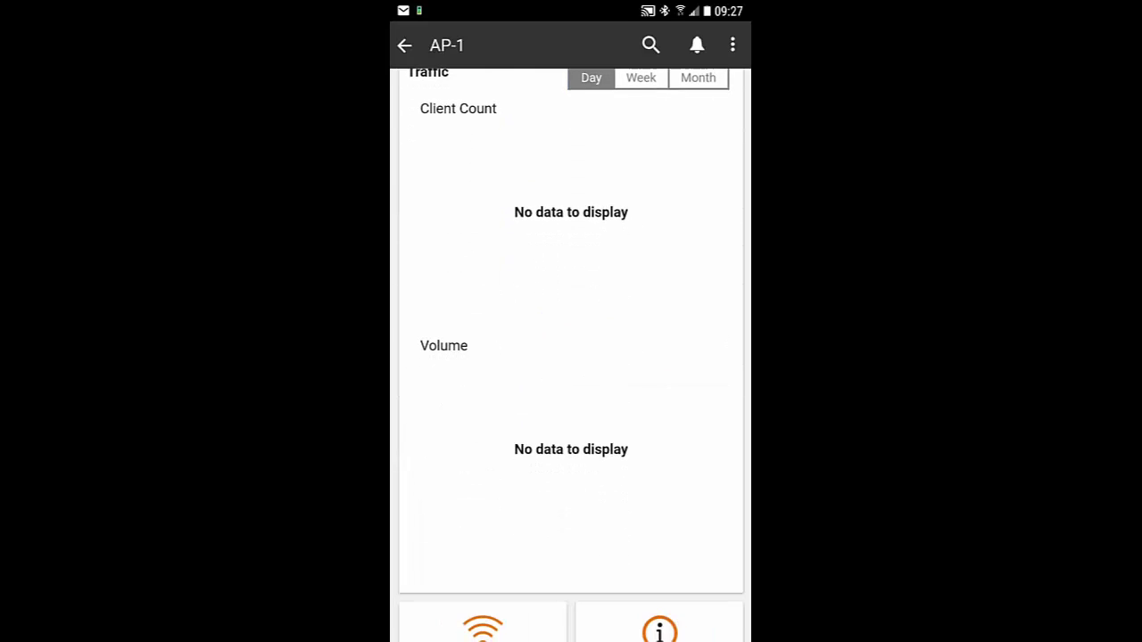
pyautogui.scroll(-2, 571, 357)
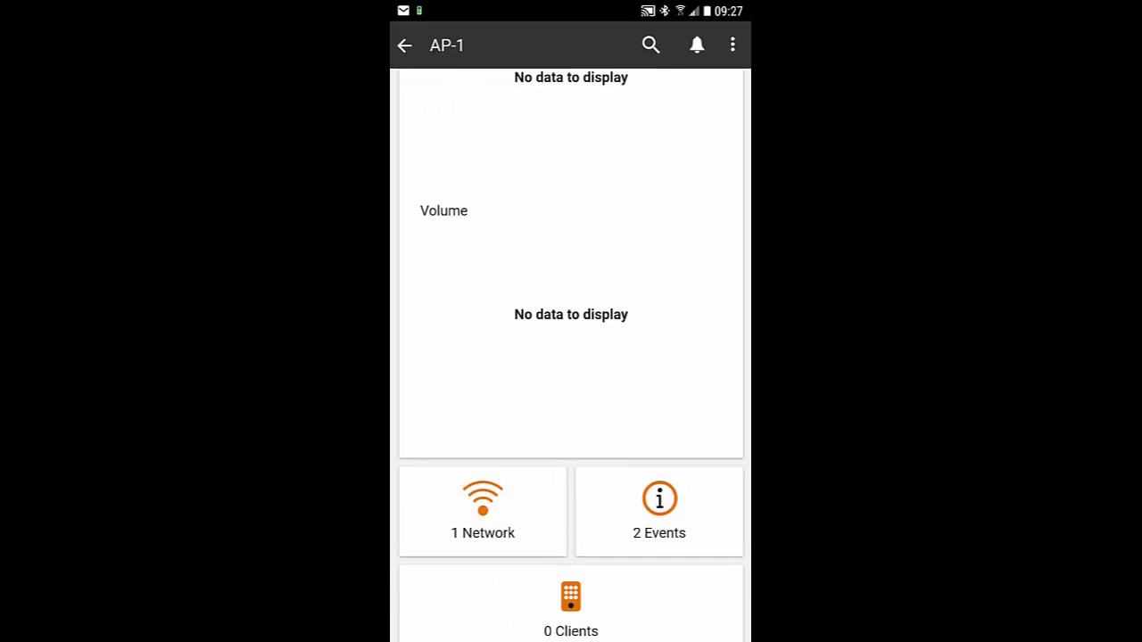
pyautogui.scroll(12, 571, 357)
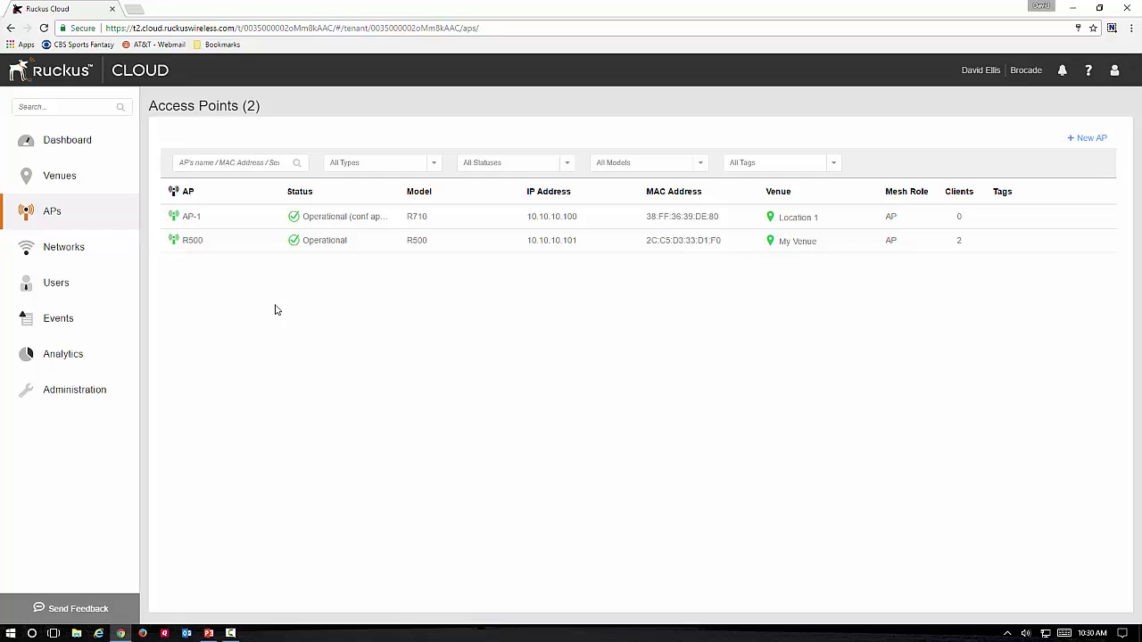
# - In the Ruckus Cloud web console, review AP-1's overview and inspect the Location 1 venue on the dashboard map
pyautogui.click(190, 218)
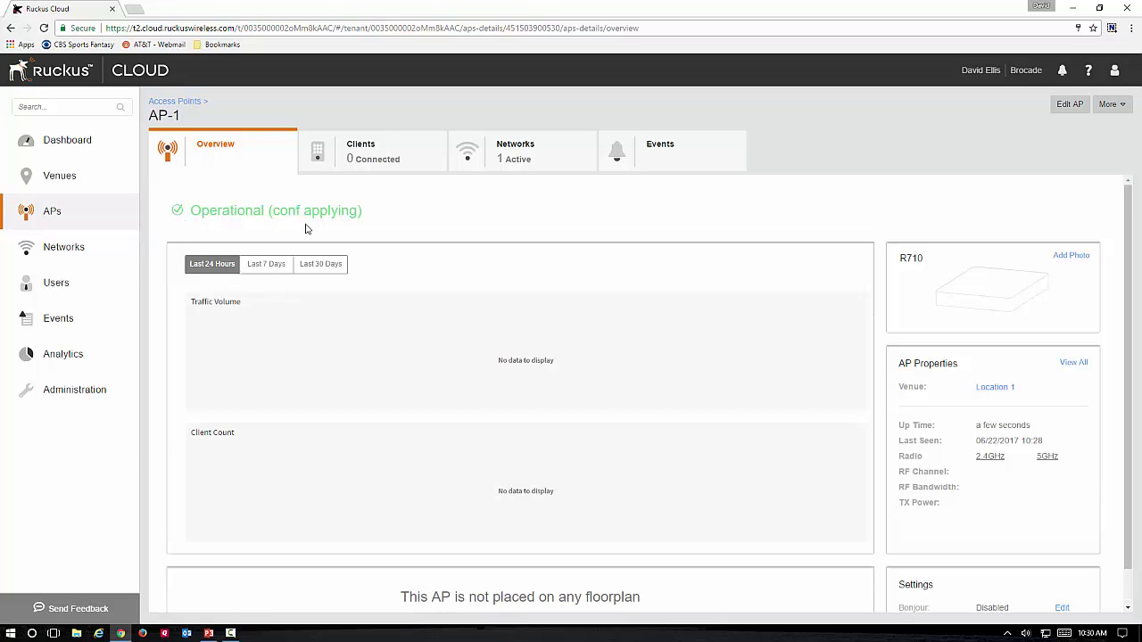
pyautogui.click(83, 146)
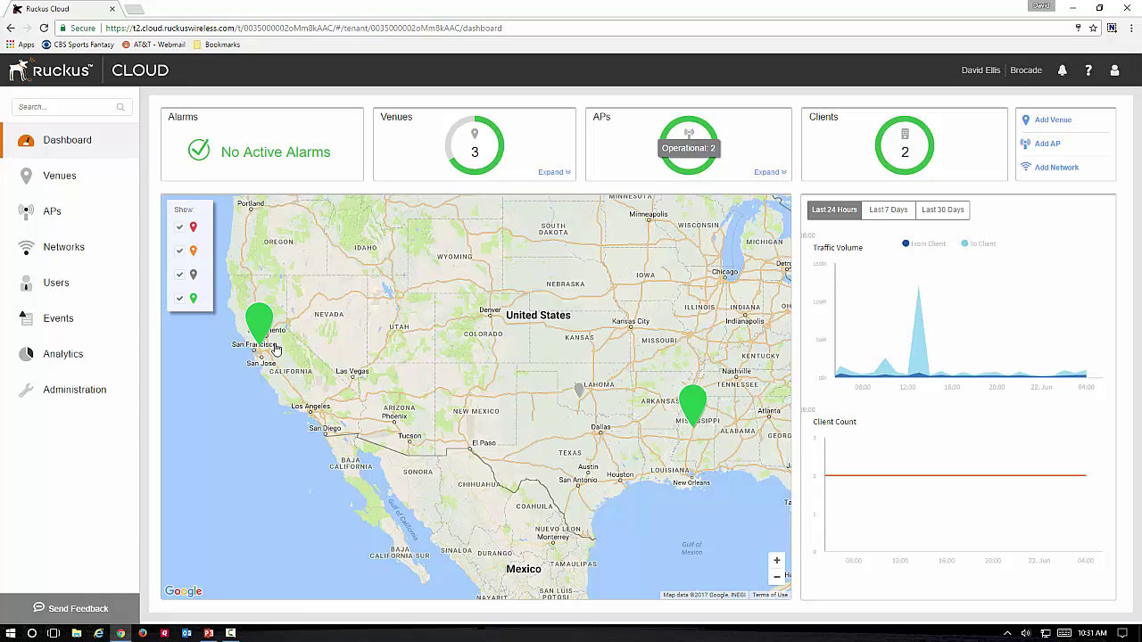
pyautogui.moveTo(260, 330)
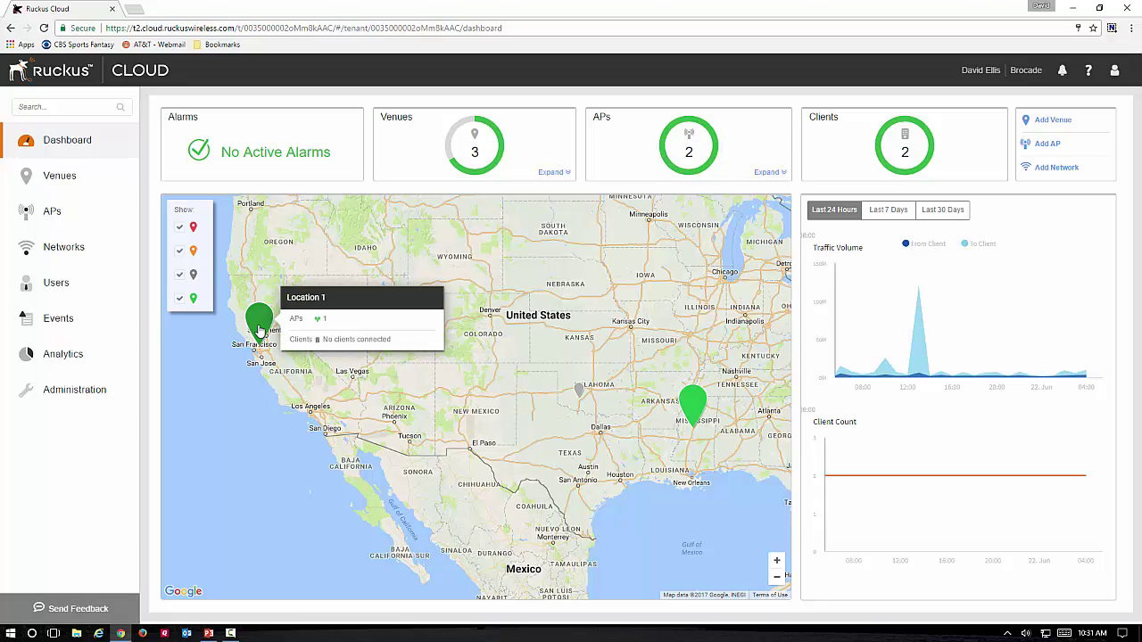